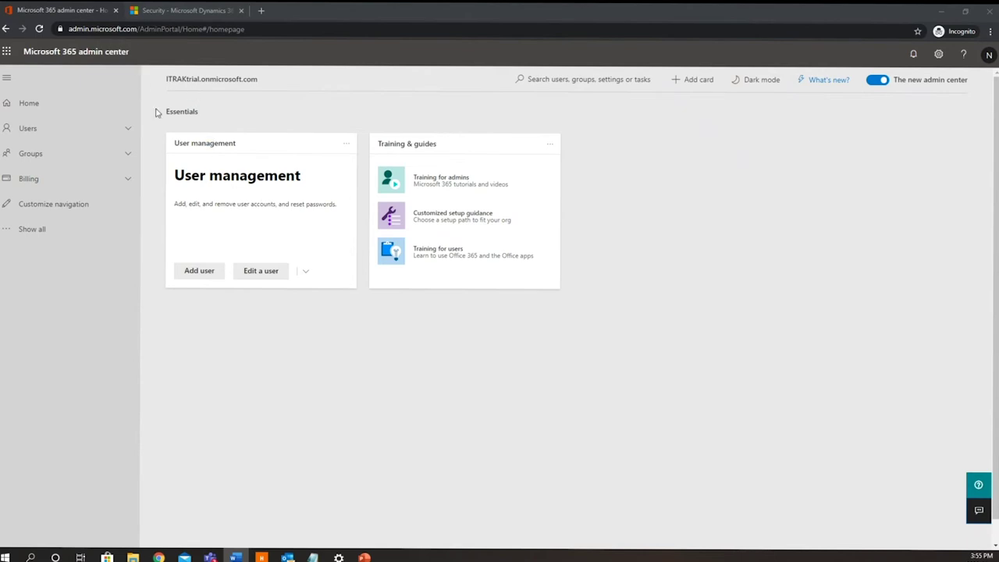
- Start a new user named Test User 2 with a username on the itraktrial.com domain
{"action": "left_click", "coordinate": [207, 280]}
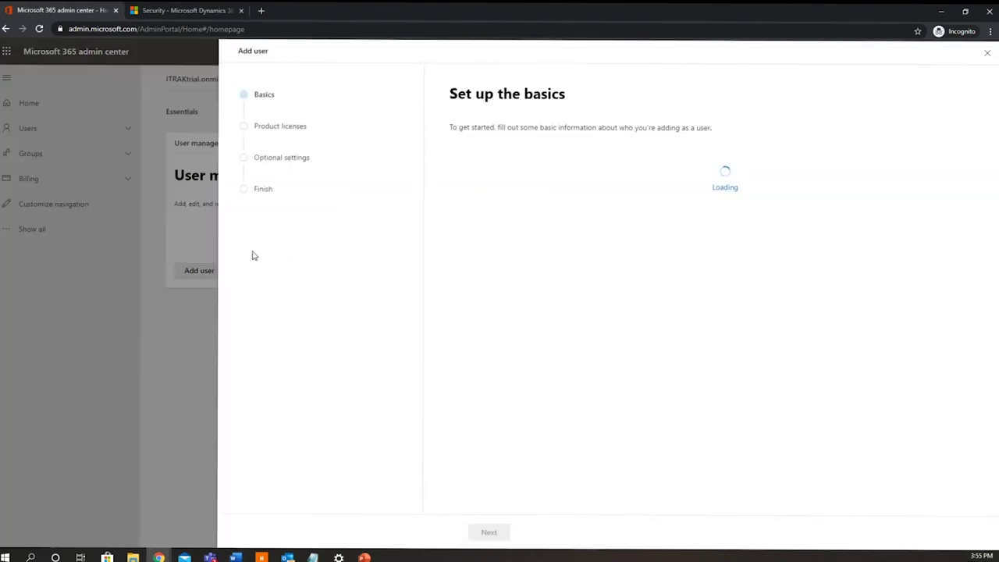
{"action": "left_click", "coordinate": [497, 178]}
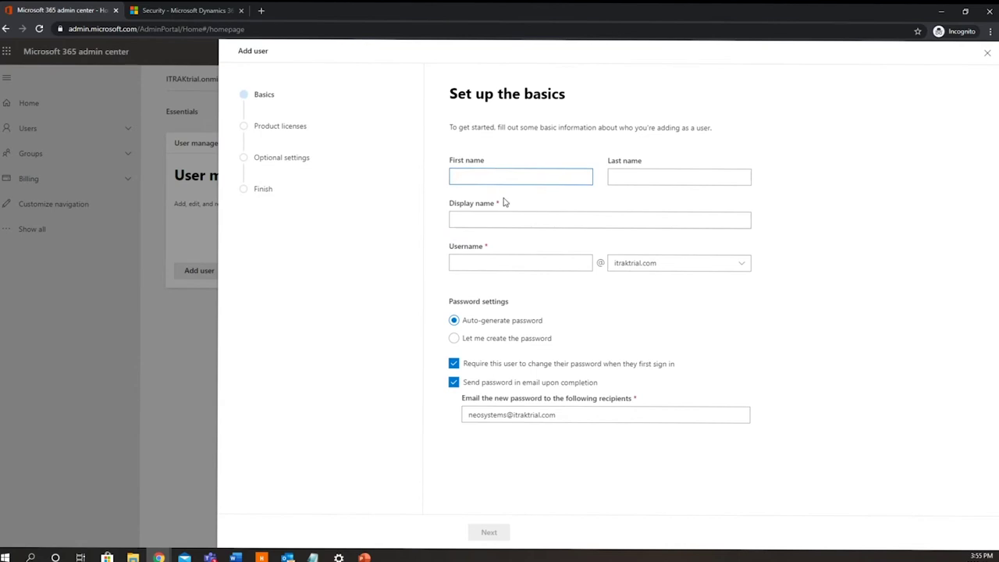
{"action": "type", "text": "Test"}
{"action": "key", "text": "Tab"}
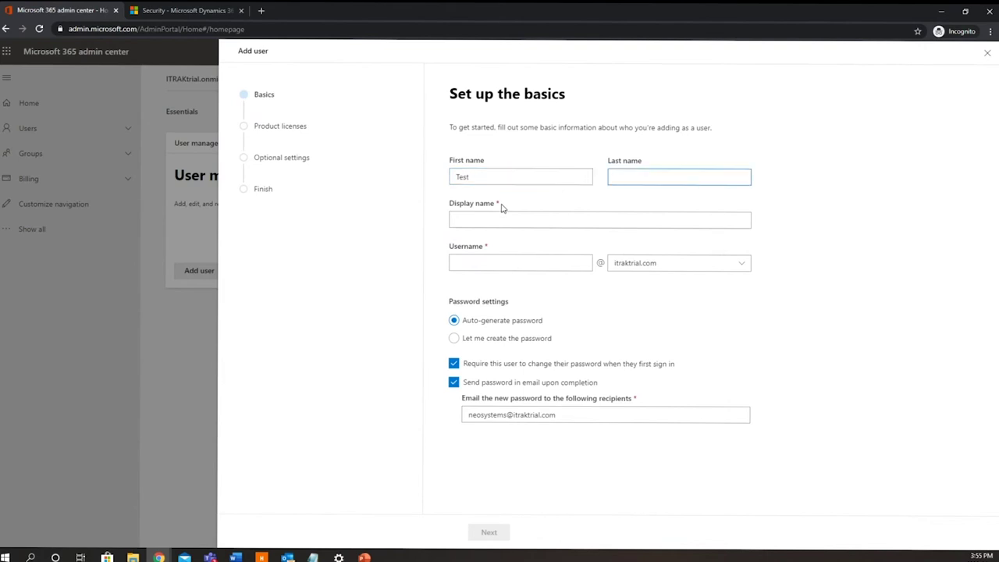
{"action": "type", "text": "User 2"}
{"action": "key", "text": "Tab"}
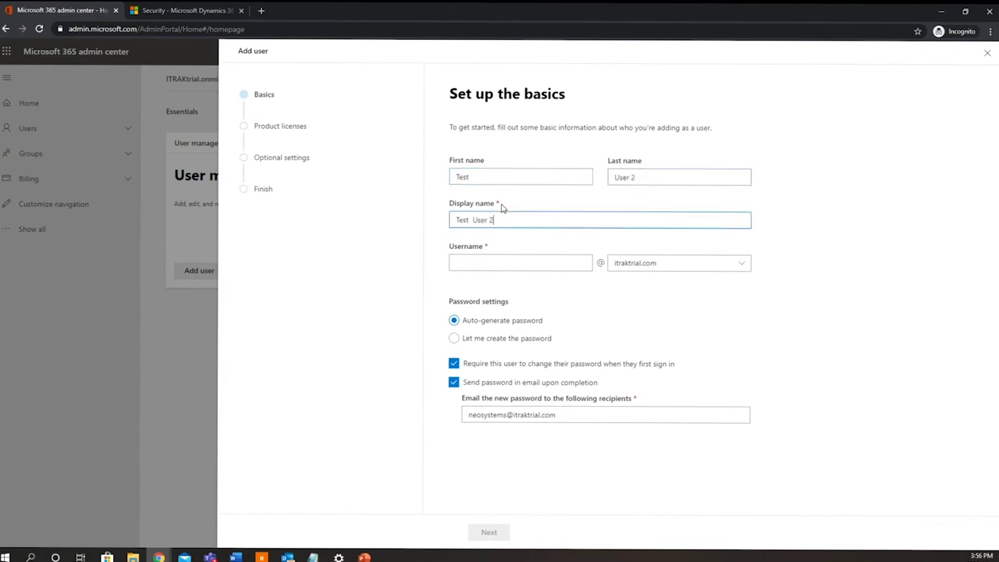
{"action": "key", "text": "Tab"}
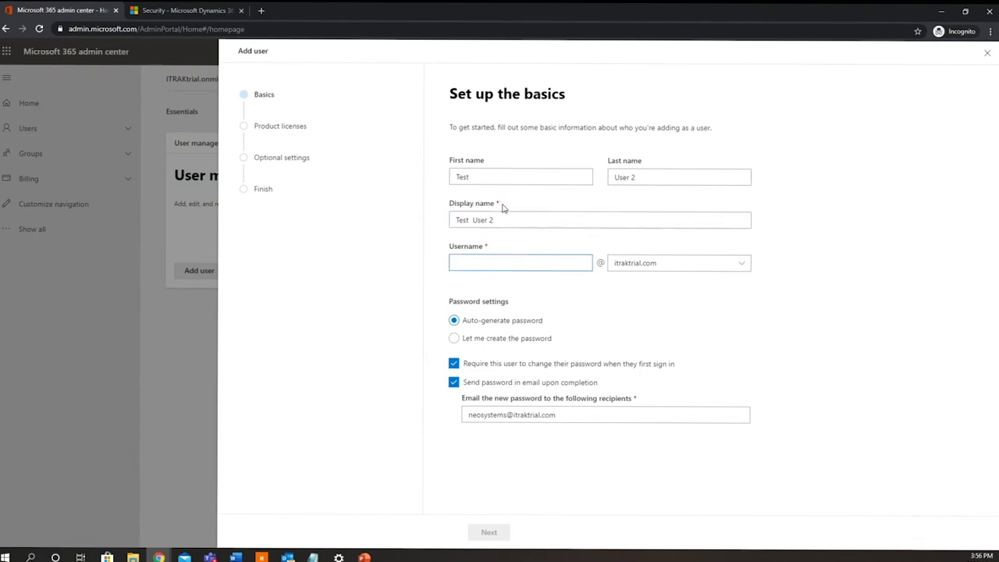
{"action": "type", "text": "testuser2"}
{"action": "left_click", "coordinate": [744, 266]}
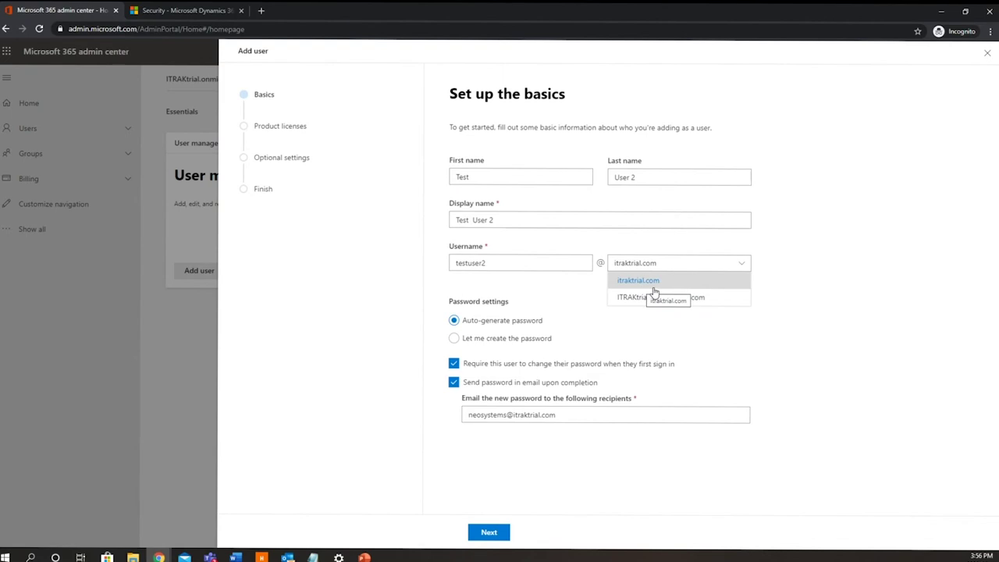
{"action": "left_click", "coordinate": [746, 262]}
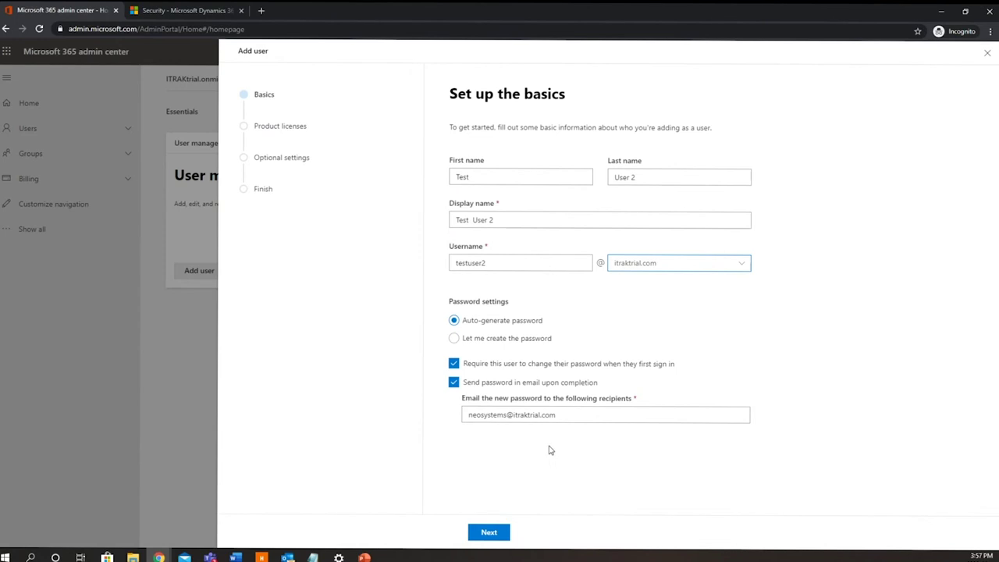
- Assign the new user a Dynamics 365 Customer Engagement Plan license
{"action": "left_click", "coordinate": [483, 537]}
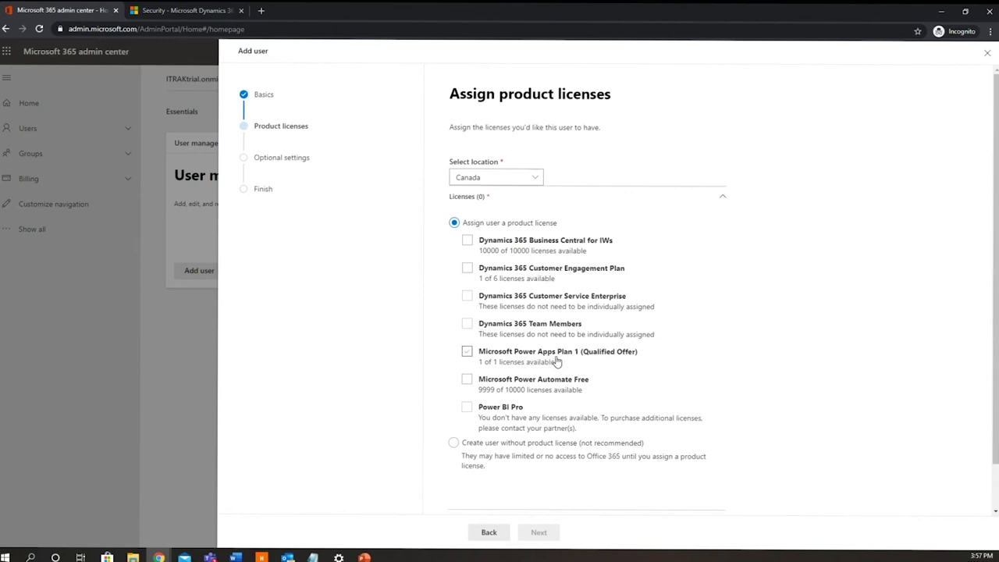
{"action": "left_click", "coordinate": [558, 272]}
{"action": "left_click", "coordinate": [469, 269]}
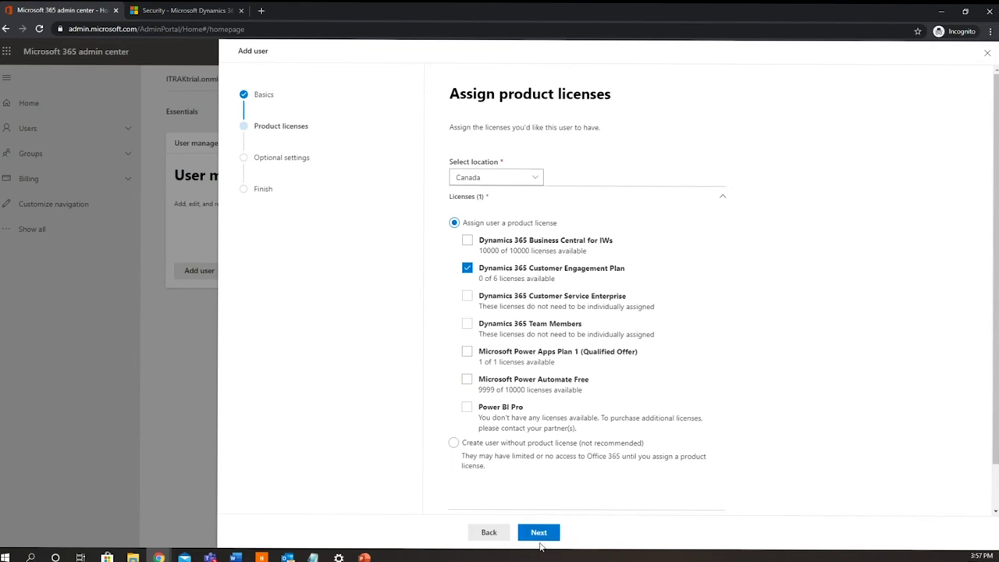
- Keep the User (no admin center access) role and finish adding Test User 2
{"action": "left_click", "coordinate": [540, 537]}
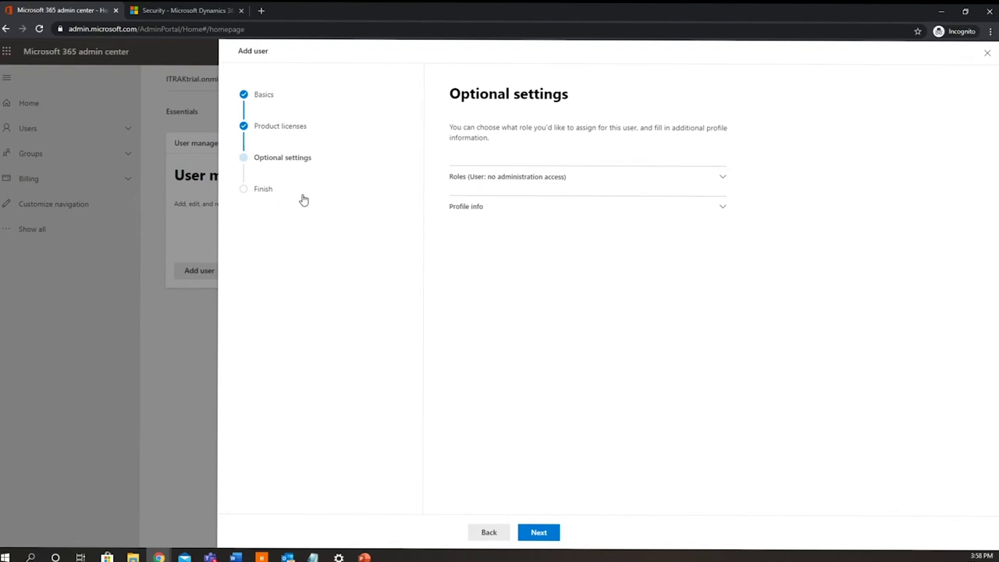
{"action": "left_click", "coordinate": [723, 179]}
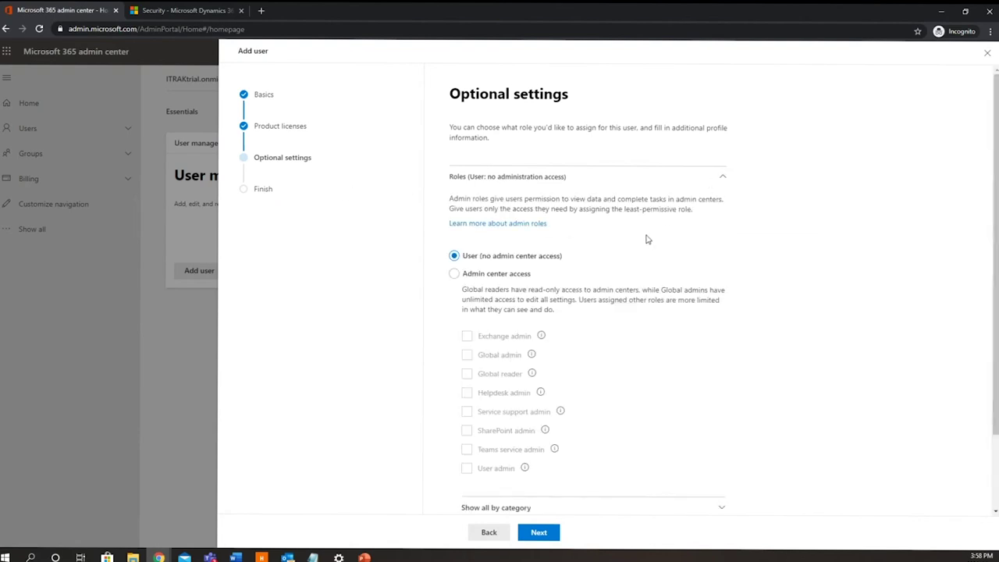
{"action": "scroll", "coordinate": [624, 251], "scroll_direction": "down", "scroll_amount": 1}
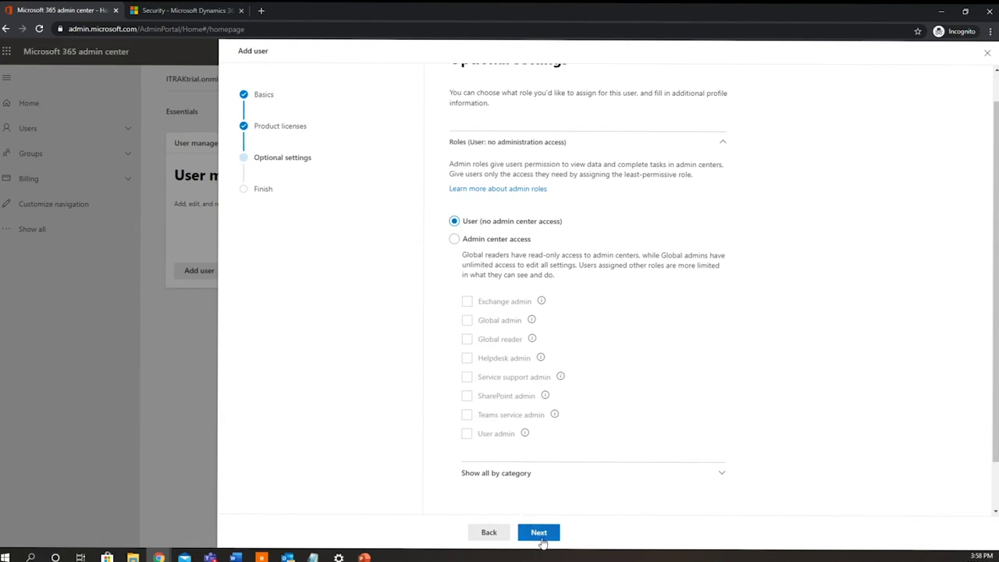
{"action": "left_click", "coordinate": [539, 534]}
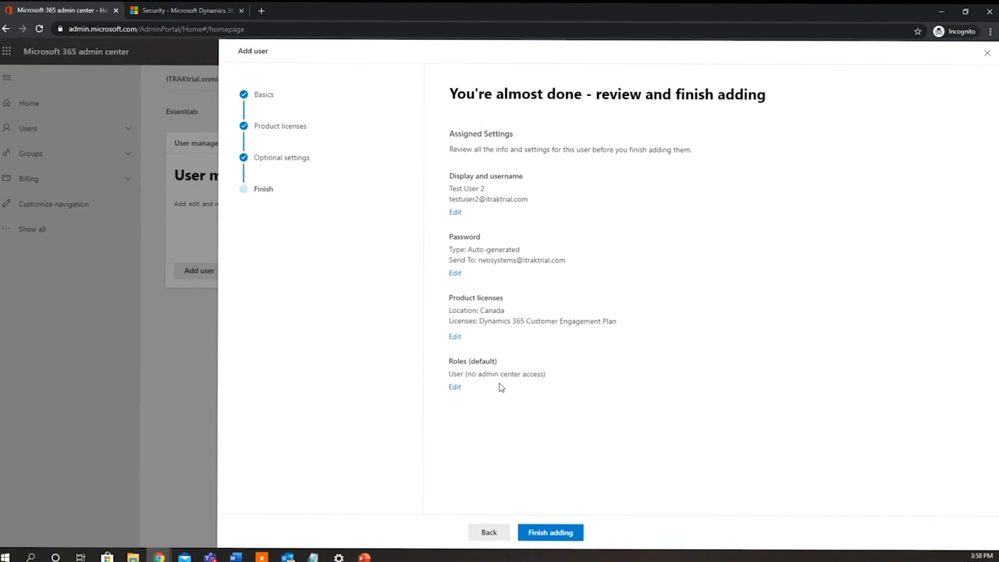
{"action": "left_click", "coordinate": [551, 534]}
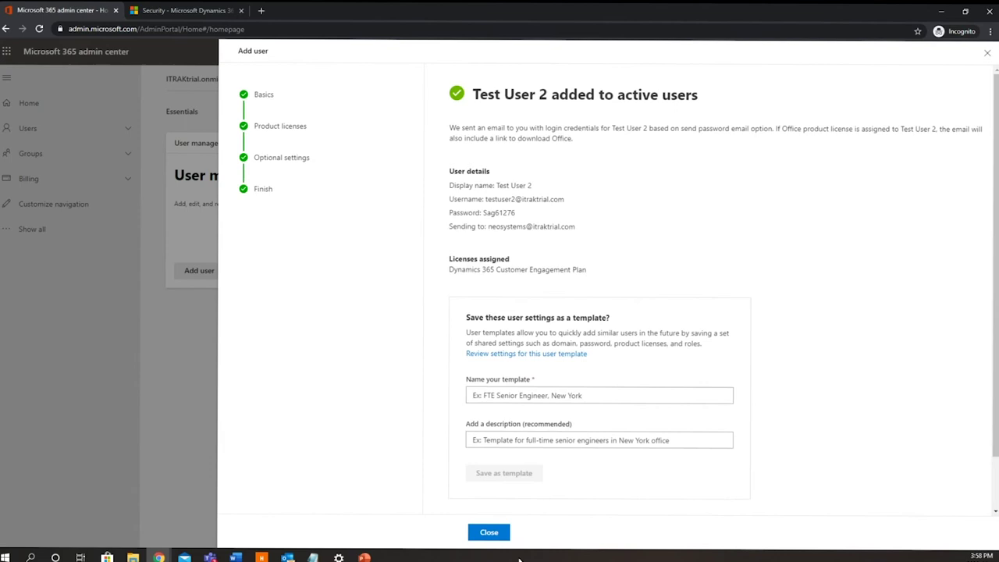
- Add Test User 2 to the ITRAK Demo group and save the membership
{"action": "left_click", "coordinate": [488, 534]}
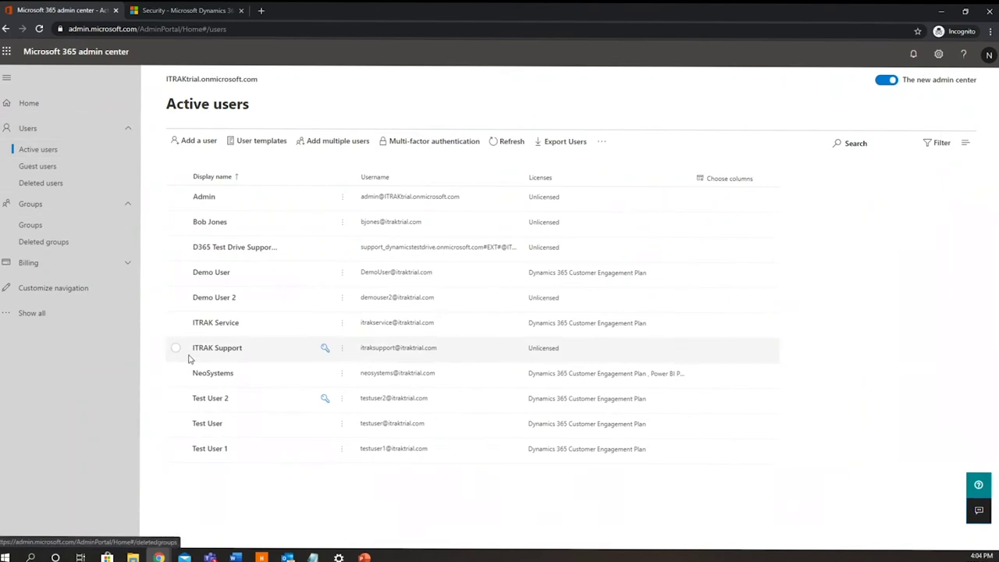
{"action": "left_click", "coordinate": [216, 403]}
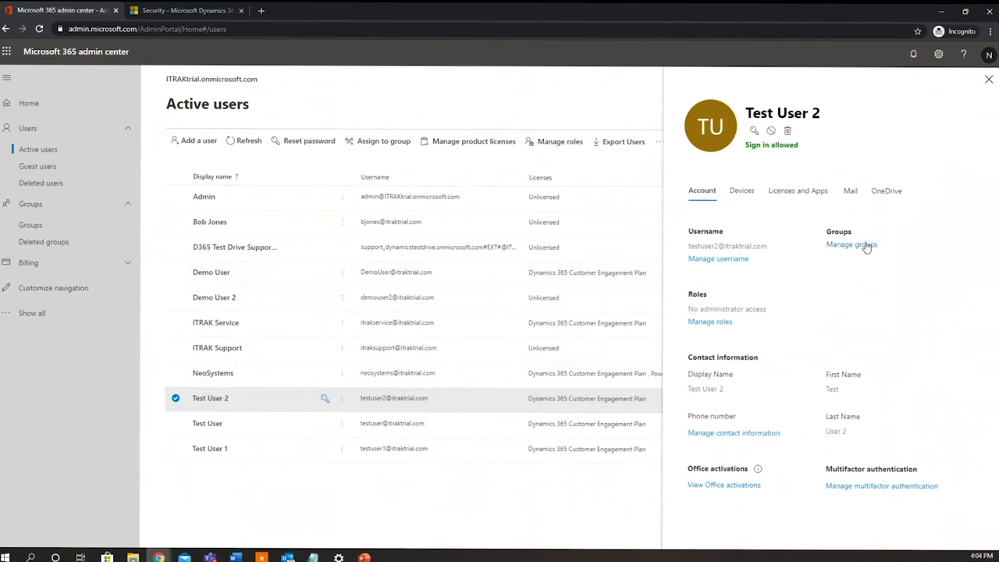
{"action": "left_click", "coordinate": [865, 245]}
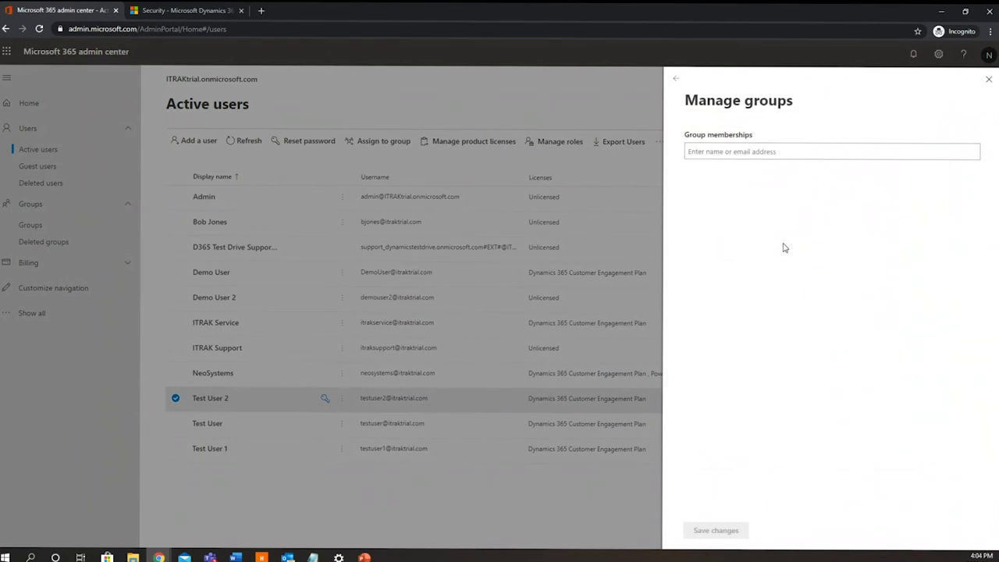
{"action": "left_click", "coordinate": [750, 148]}
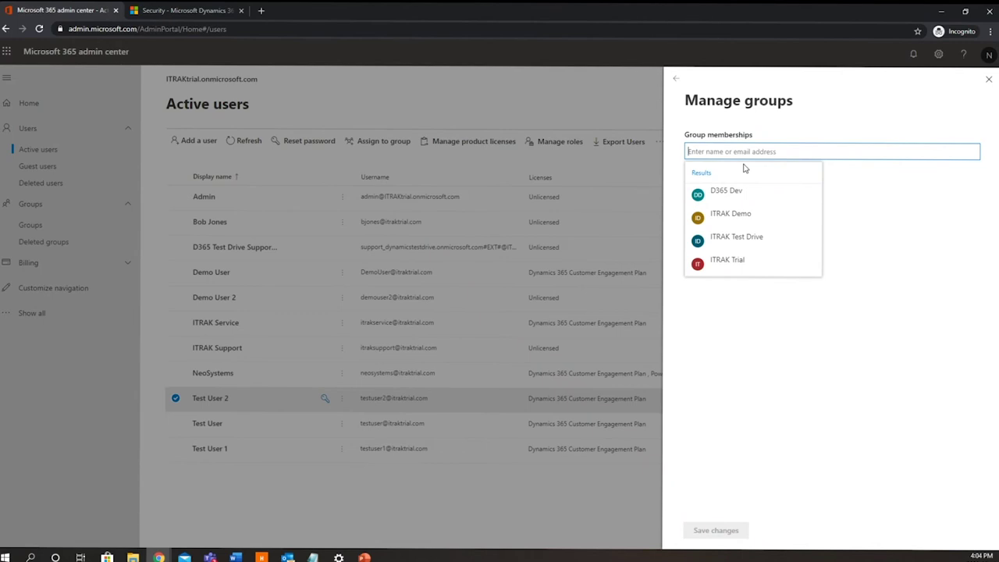
{"action": "left_click", "coordinate": [767, 217]}
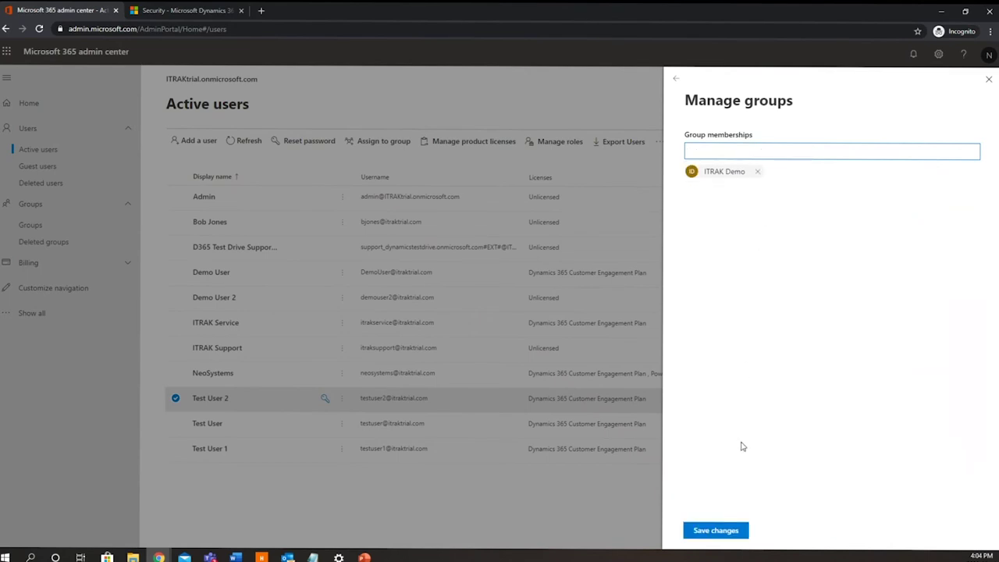
{"action": "left_click", "coordinate": [716, 532]}
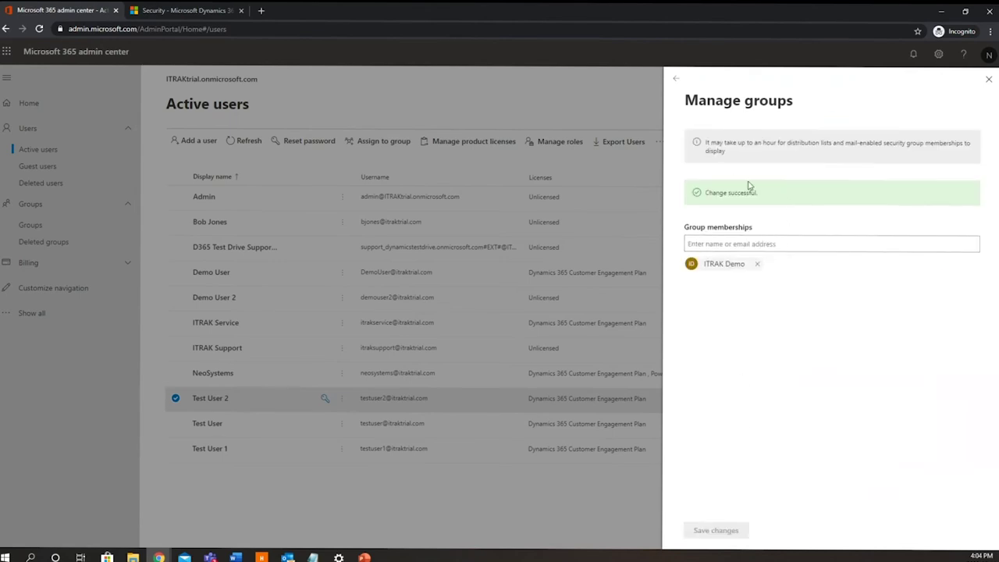
{"action": "left_click", "coordinate": [676, 79]}
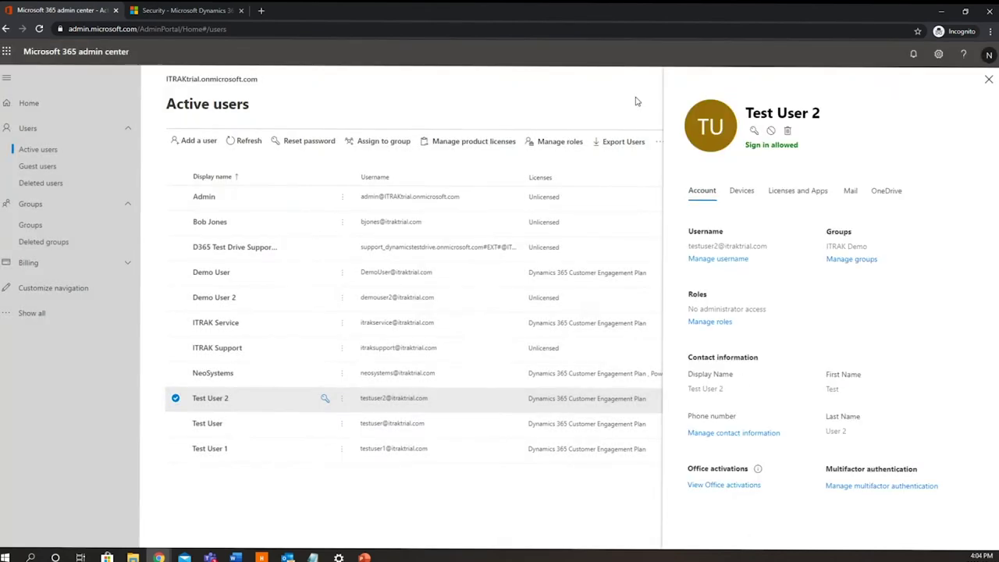
- Show the ITRAK Demo group's Members tab, listing 7 members including Test User 2
{"action": "left_click", "coordinate": [38, 225]}
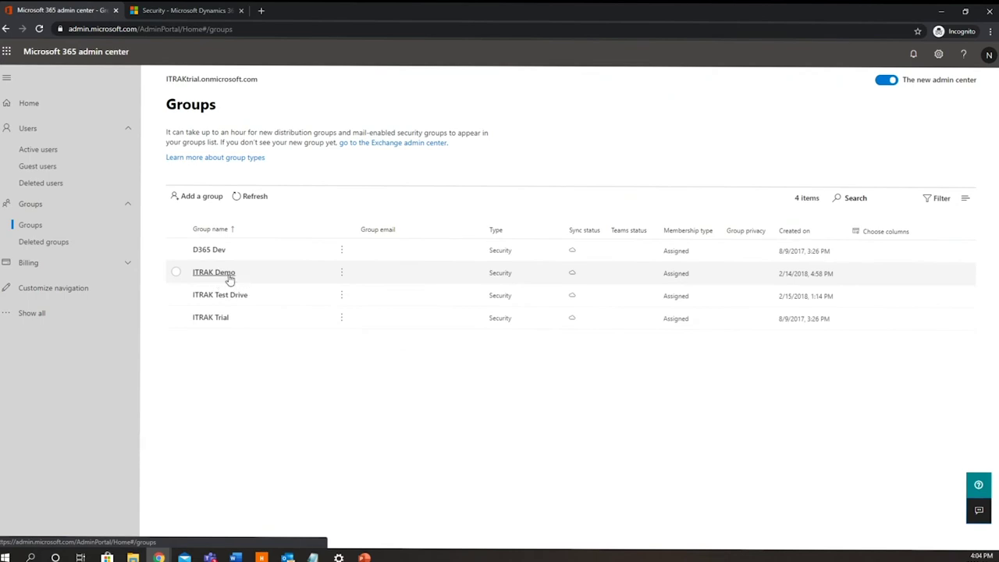
{"action": "left_click", "coordinate": [230, 272]}
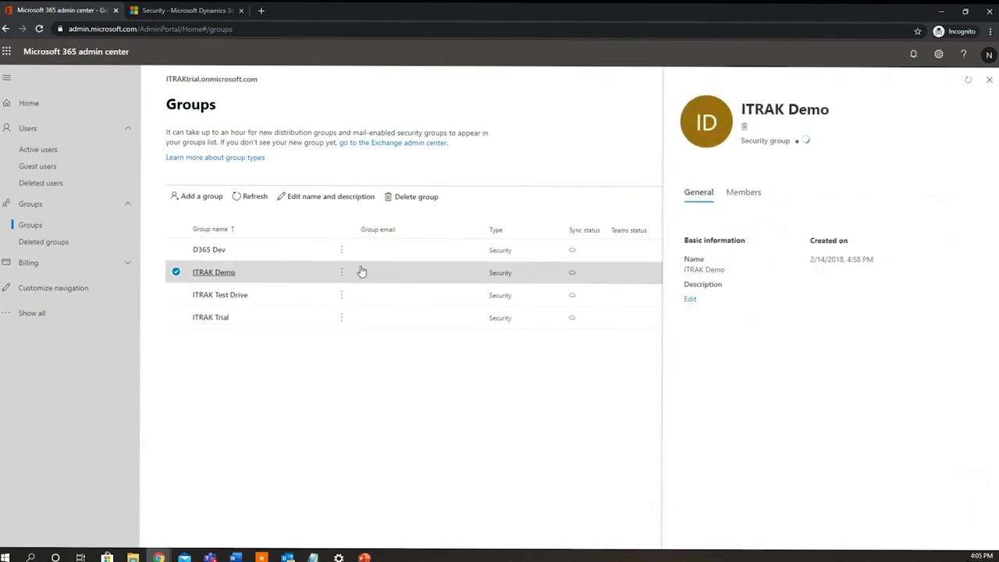
{"action": "left_click", "coordinate": [734, 192]}
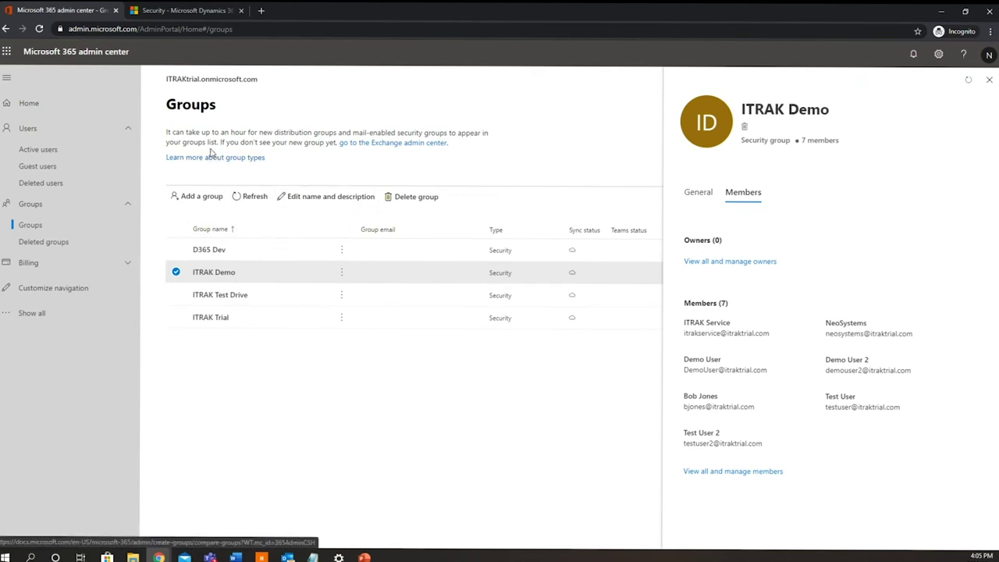
- Refresh the Dynamics 365 Enabled Users view to confirm Test User 2 has synced in
{"action": "left_click", "coordinate": [198, 11]}
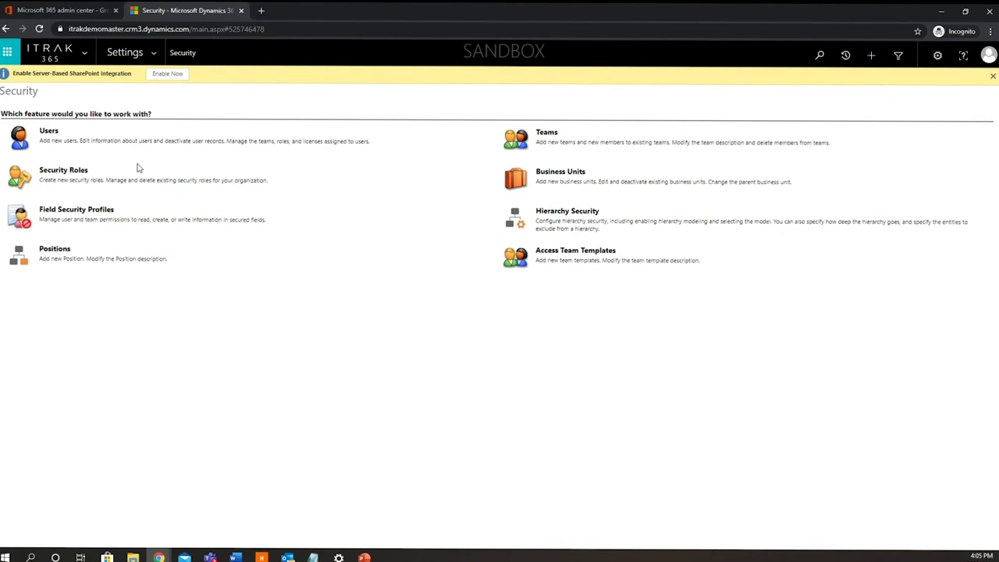
{"action": "left_click", "coordinate": [55, 140]}
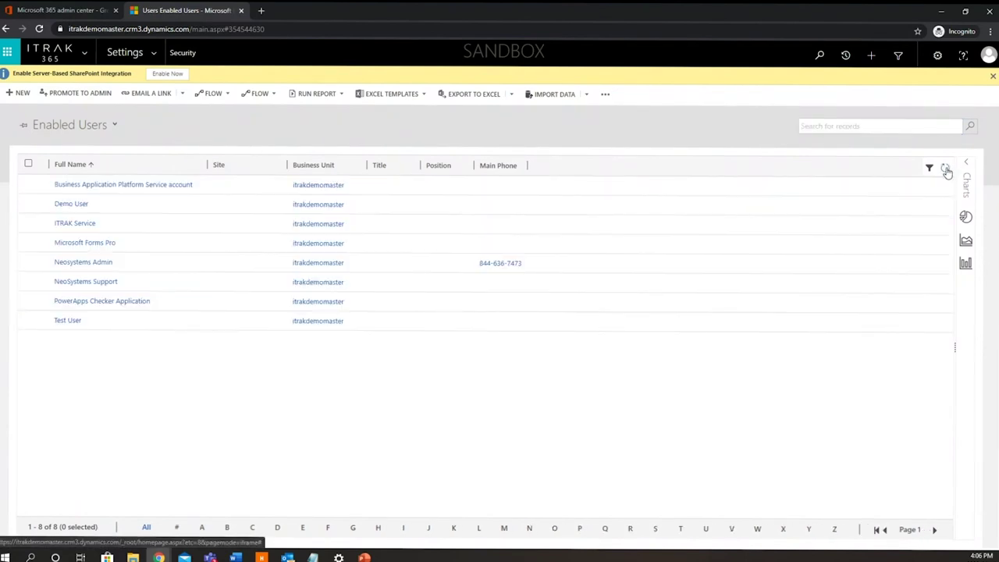
{"action": "left_click", "coordinate": [946, 171]}
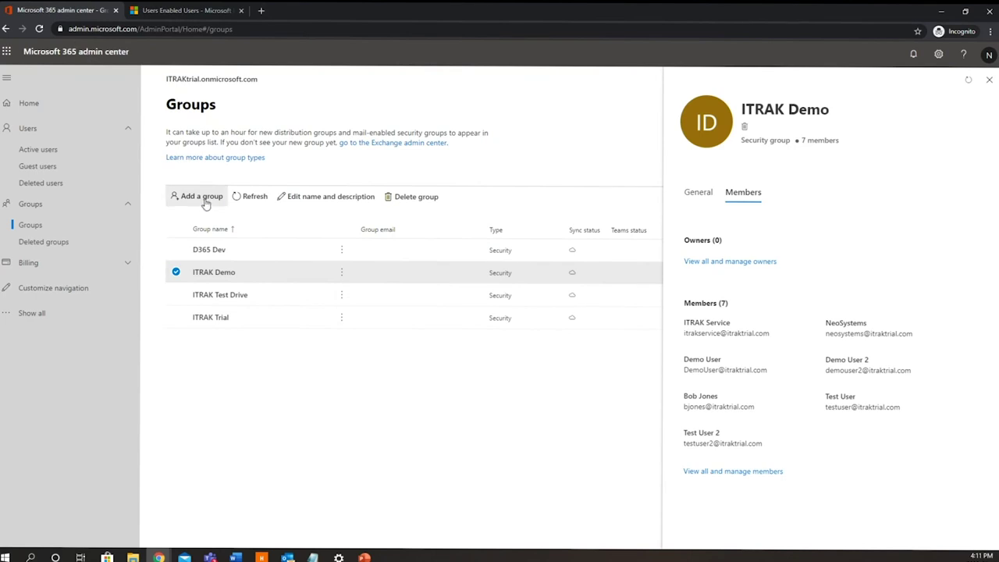
{"action": "left_click", "coordinate": [196, 17]}
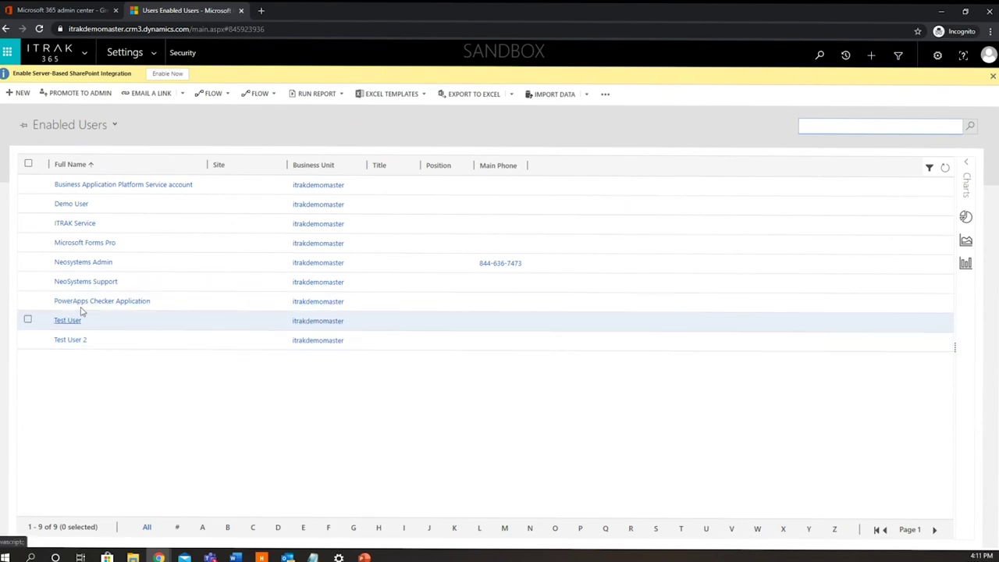
- Search ITRAK Employees for 'Test User 2' and find no matching records
{"action": "left_click", "coordinate": [160, 60]}
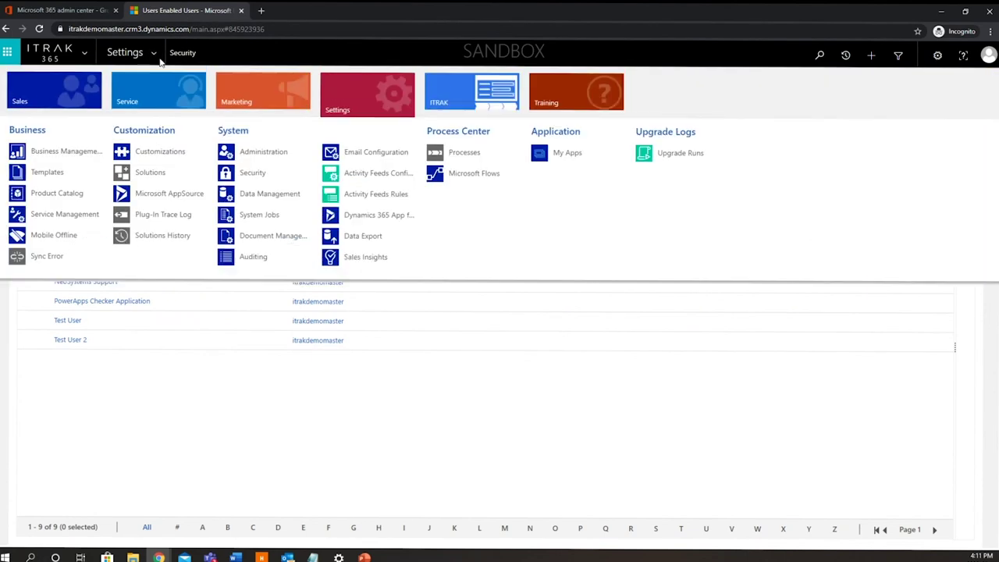
{"action": "left_click", "coordinate": [464, 103]}
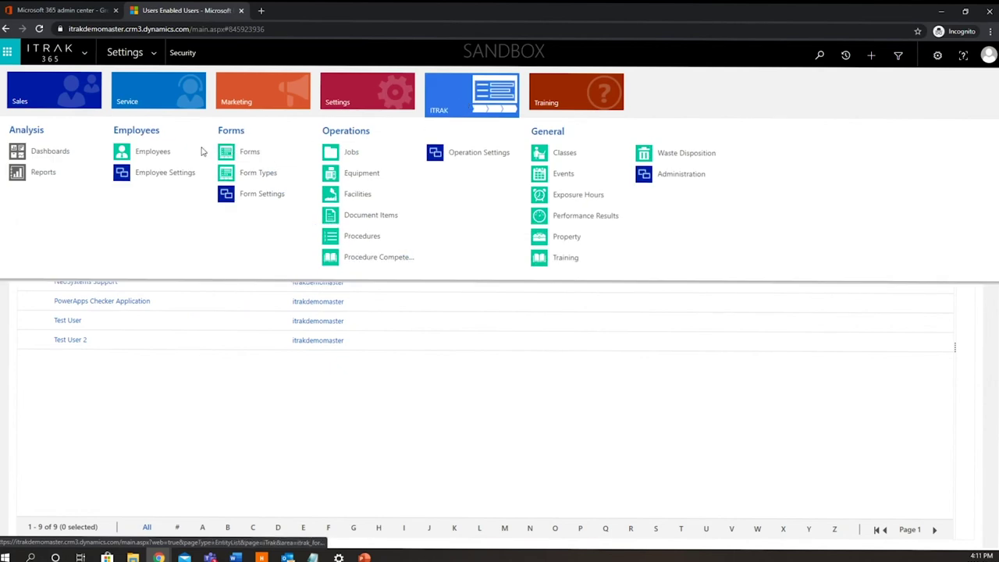
{"action": "left_click", "coordinate": [179, 157]}
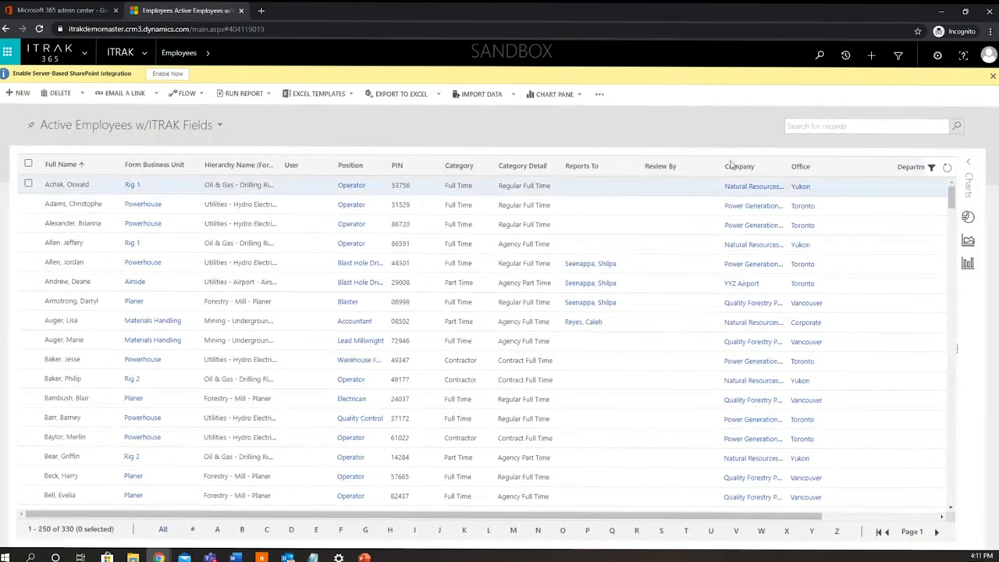
{"action": "left_click", "coordinate": [854, 128]}
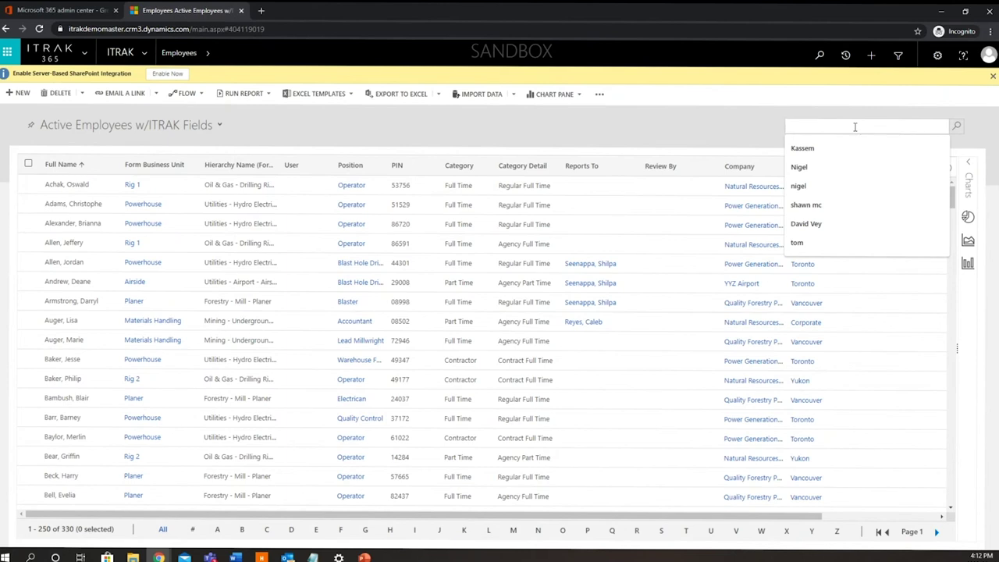
{"action": "type", "text": "Test U"}
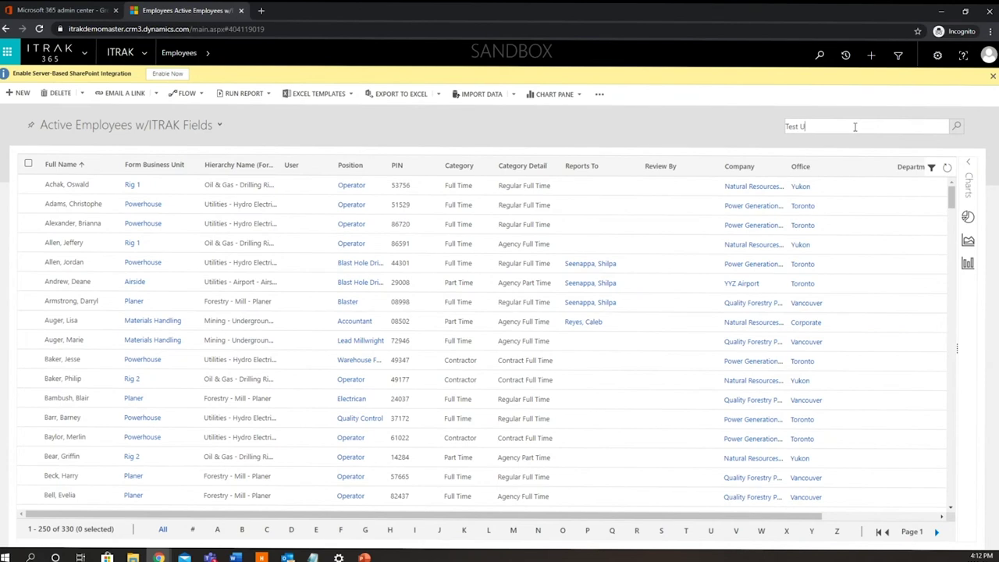
{"action": "type", "text": "ser 2"}
{"action": "key", "text": "Return"}
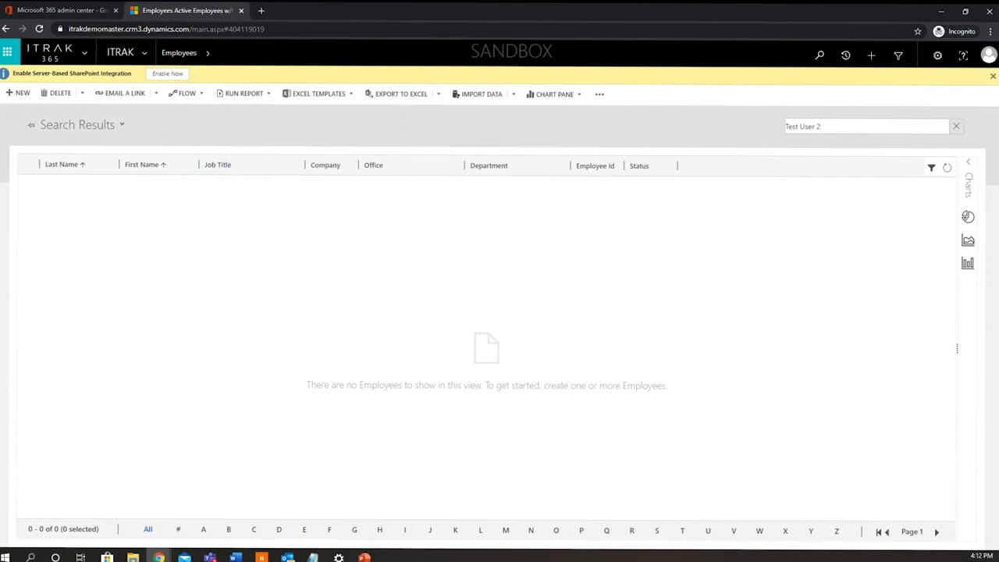
- Create a new employee with first and preferred name Test and last name User 2
{"action": "left_click", "coordinate": [21, 93]}
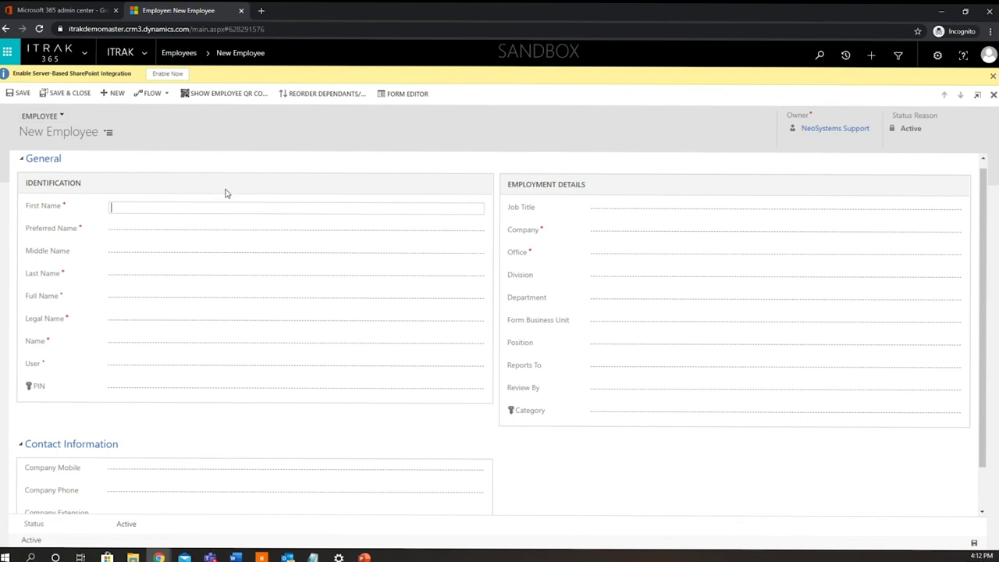
{"action": "type", "text": "Tets"}
{"action": "key", "text": "Tab"}
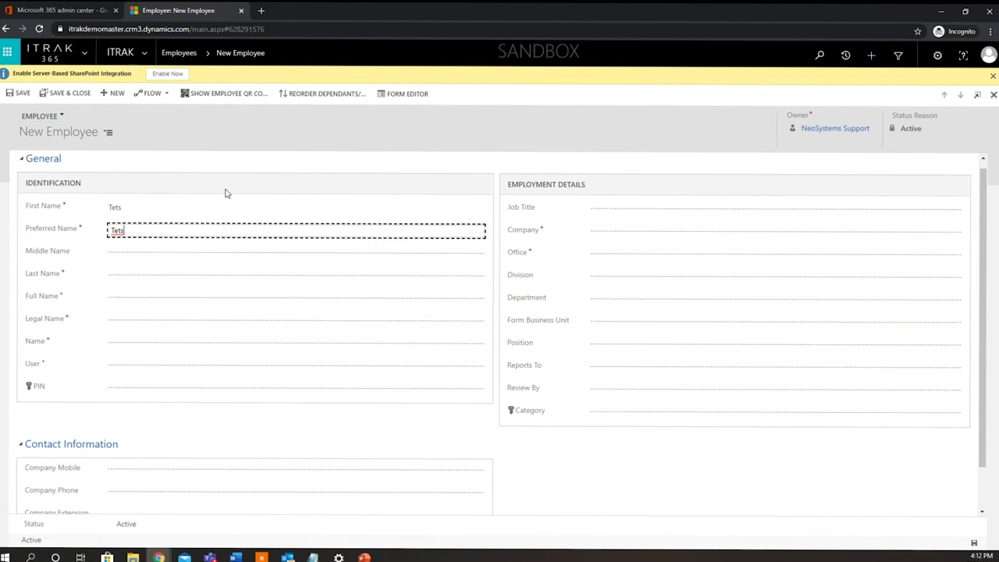
{"action": "left_click", "coordinate": [144, 207]}
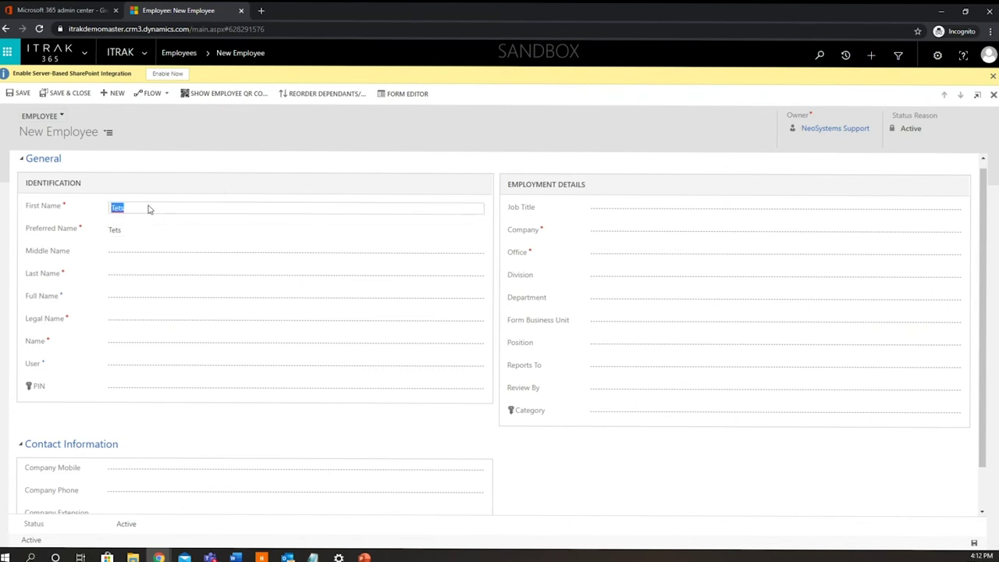
{"action": "type", "text": "Test"}
{"action": "left_click", "coordinate": [139, 234]}
{"action": "type", "text": "Te"}
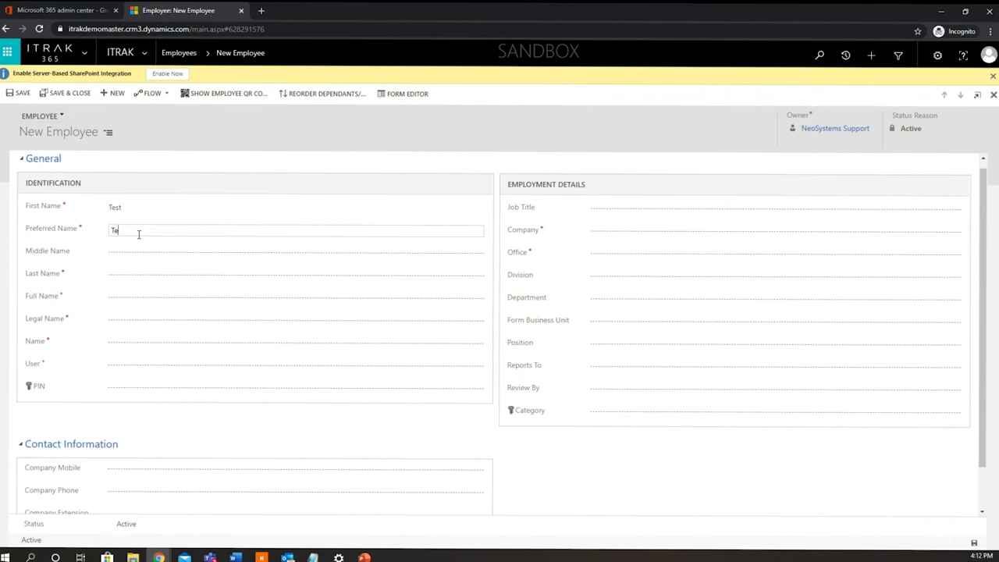
{"action": "type", "text": "st"}
{"action": "left_click", "coordinate": [130, 276]}
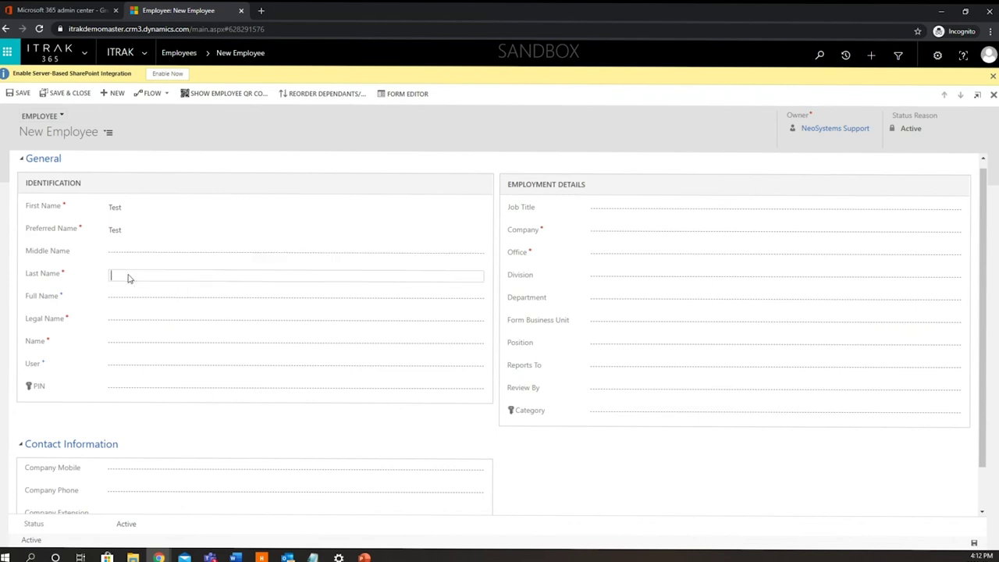
{"action": "type", "text": "User 2"}
{"action": "key", "text": "Tab"}
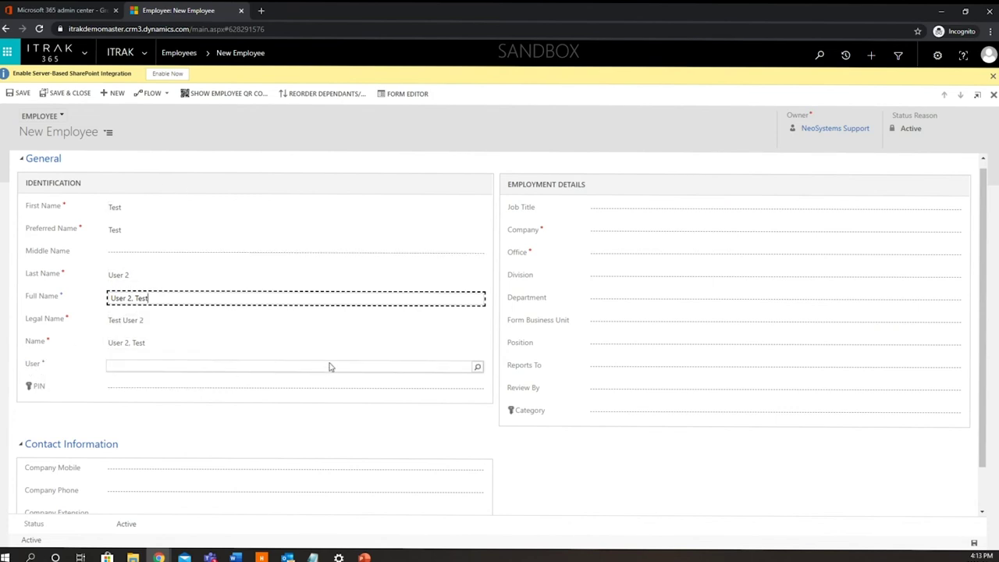
- Set the employee's User lookup to the Test User 2 system user
{"action": "left_click", "coordinate": [420, 367]}
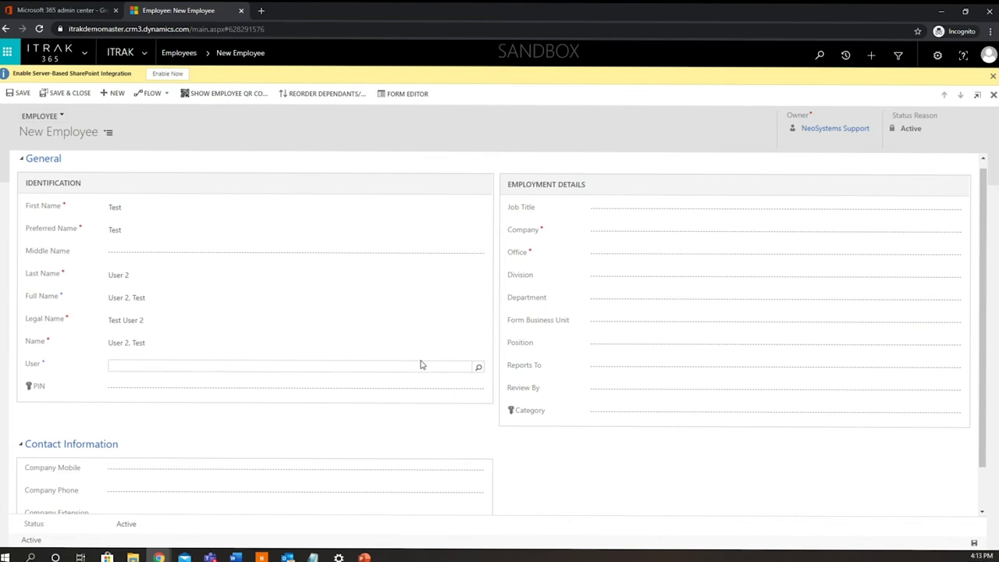
{"action": "type", "text": "Test "}
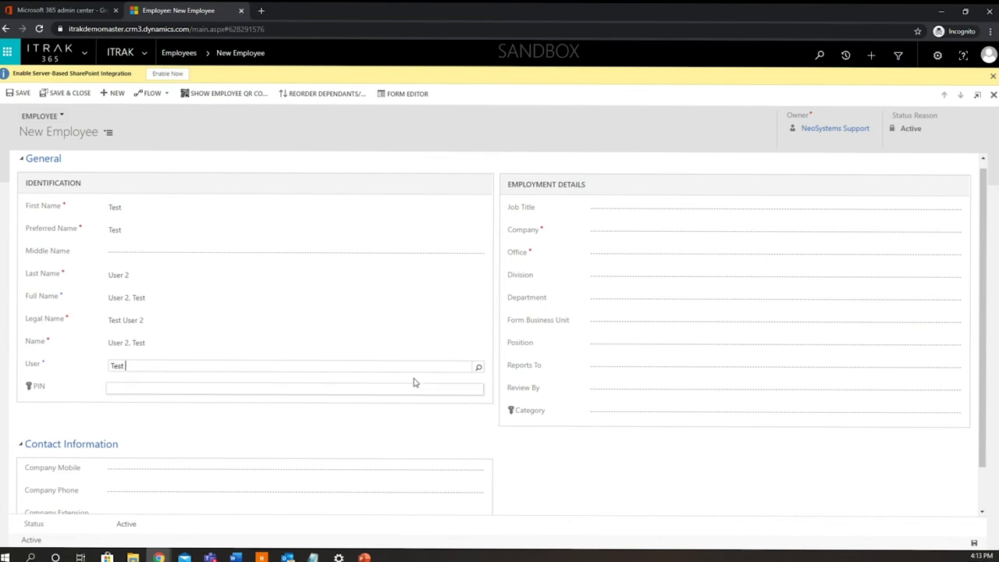
{"action": "type", "text": "User 2"}
{"action": "left_click", "coordinate": [415, 382]}
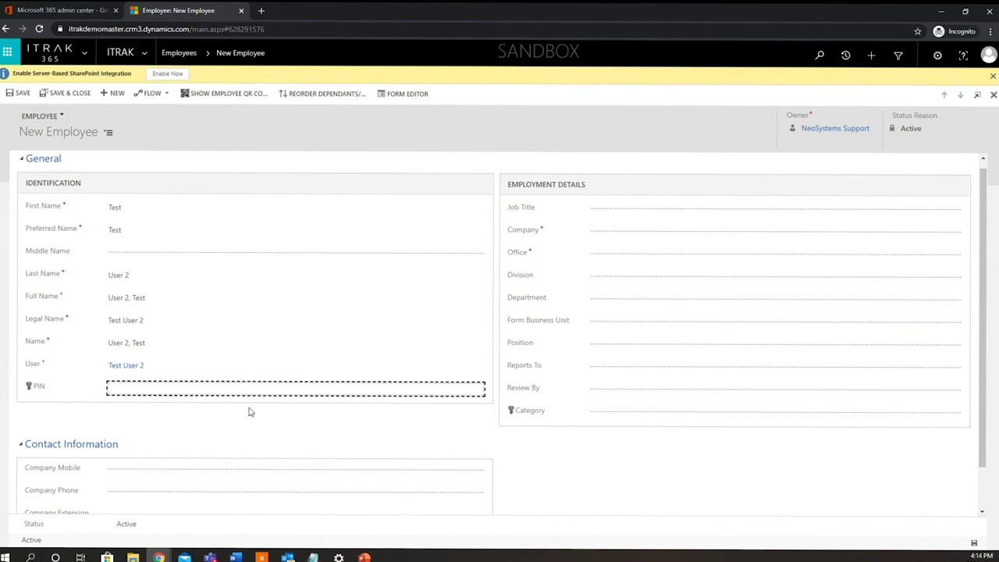
- Set the employee's company to NeoSystems and office to Calgary
{"action": "scroll", "coordinate": [315, 404], "scroll_direction": "down", "scroll_amount": 2}
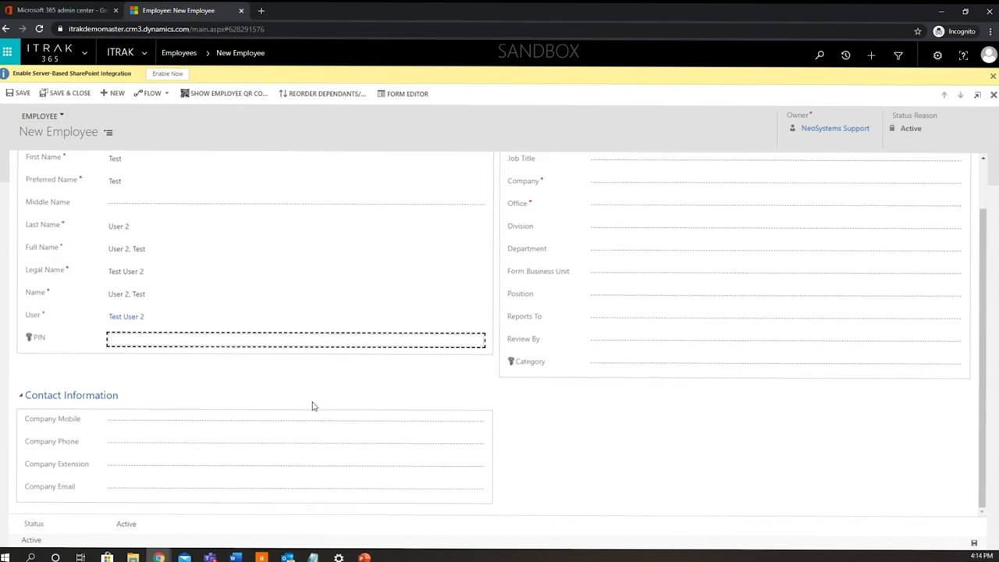
{"action": "left_click", "coordinate": [644, 188]}
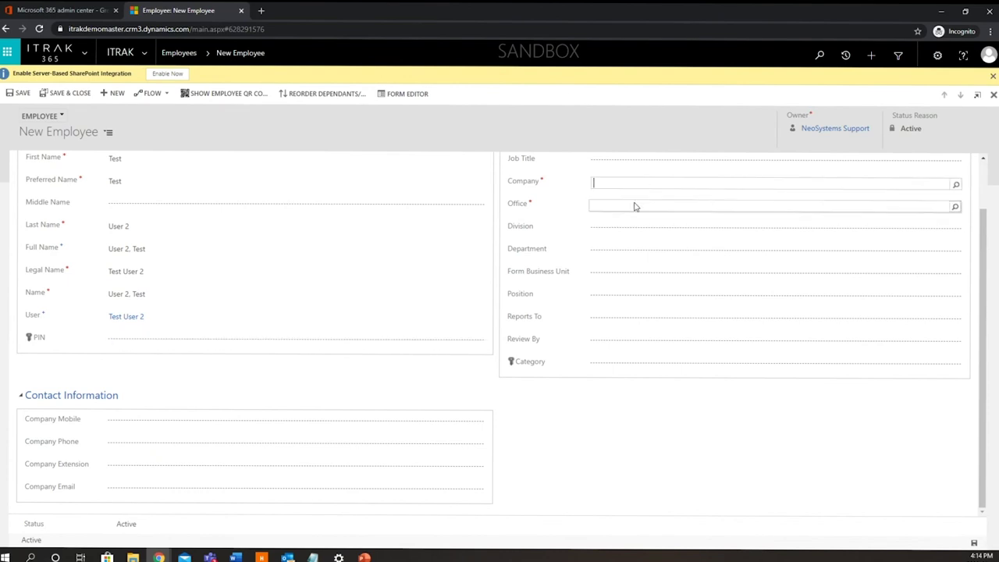
{"action": "type", "text": "Neosystem"}
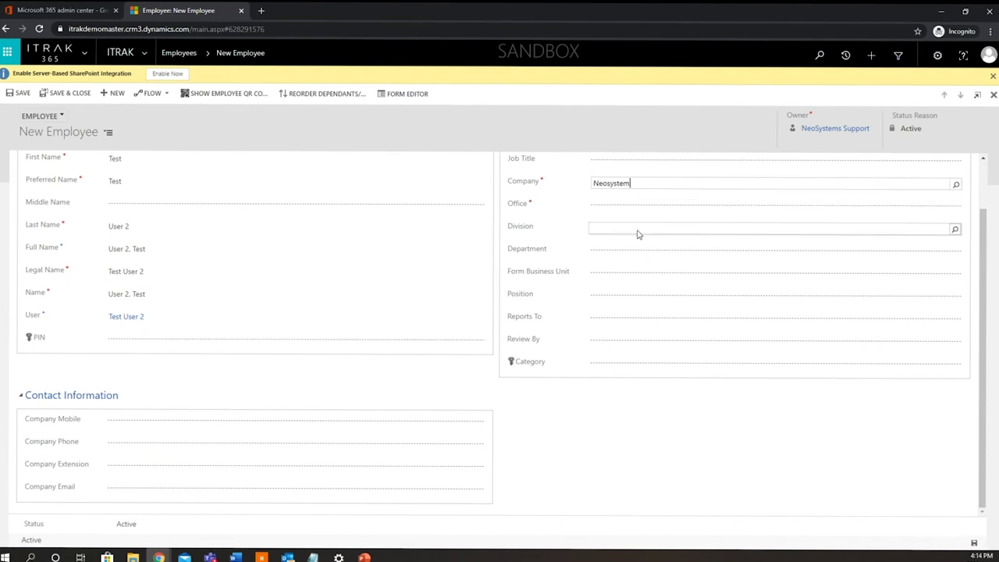
{"action": "key", "text": "Tab"}
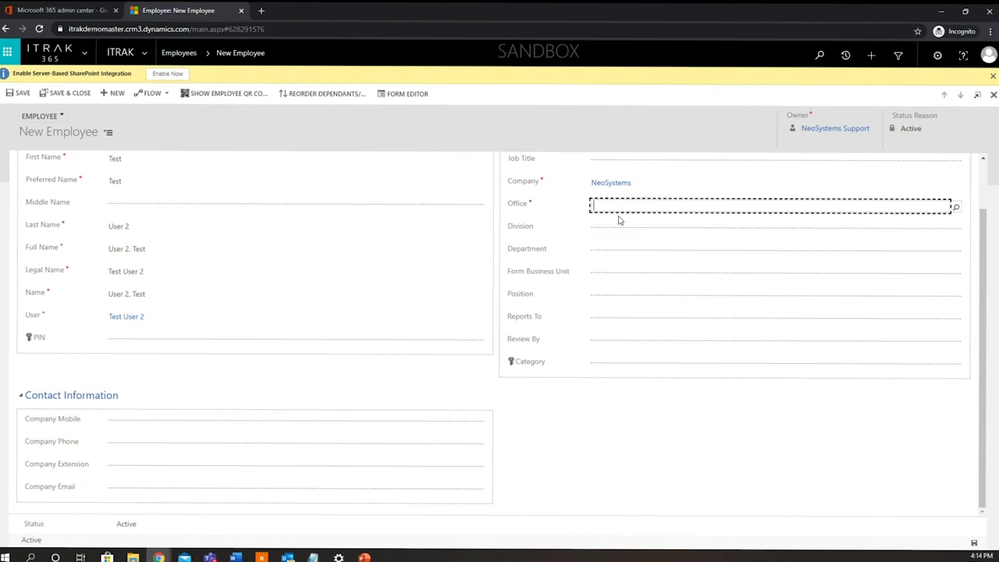
{"action": "type", "text": "Calgary"}
{"action": "key", "text": "Tab"}
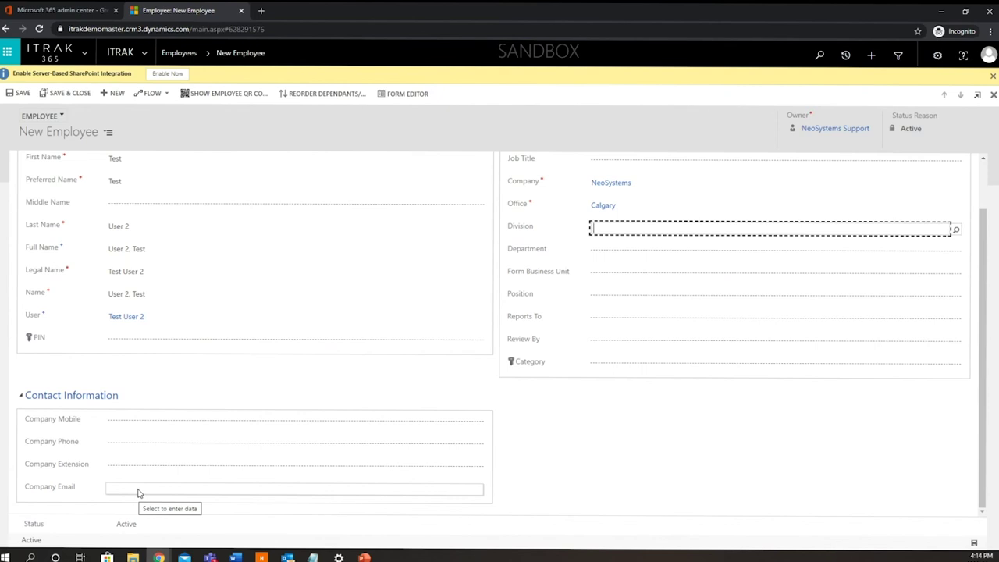
- Fill in the employee's company e-mail address
{"action": "left_click", "coordinate": [139, 493]}
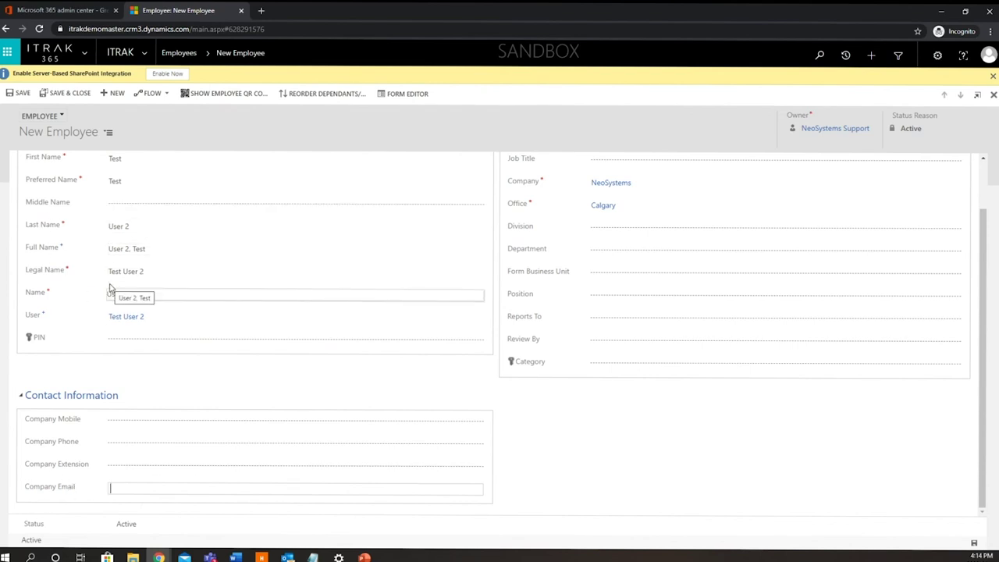
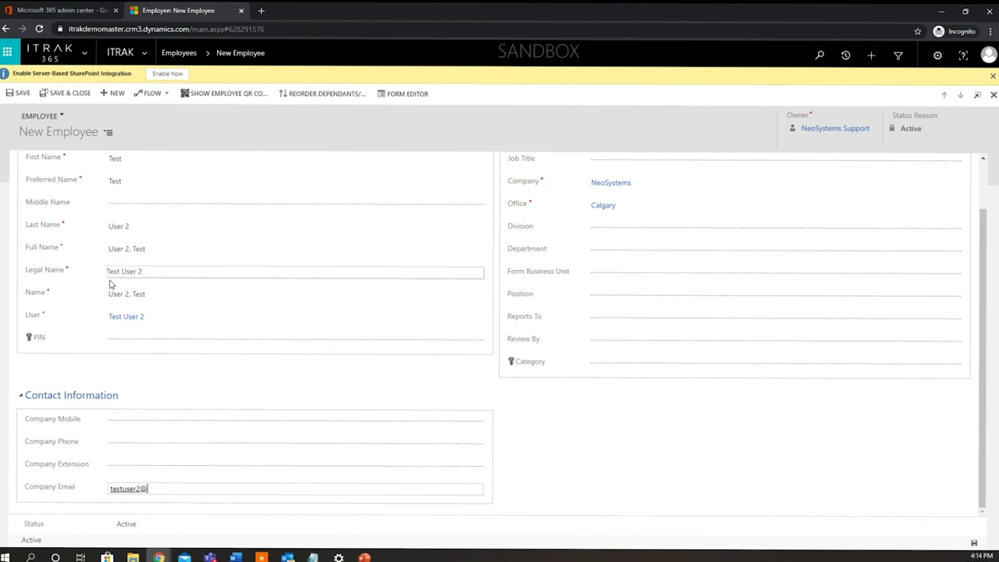
{"action": "key", "text": "Tab"}
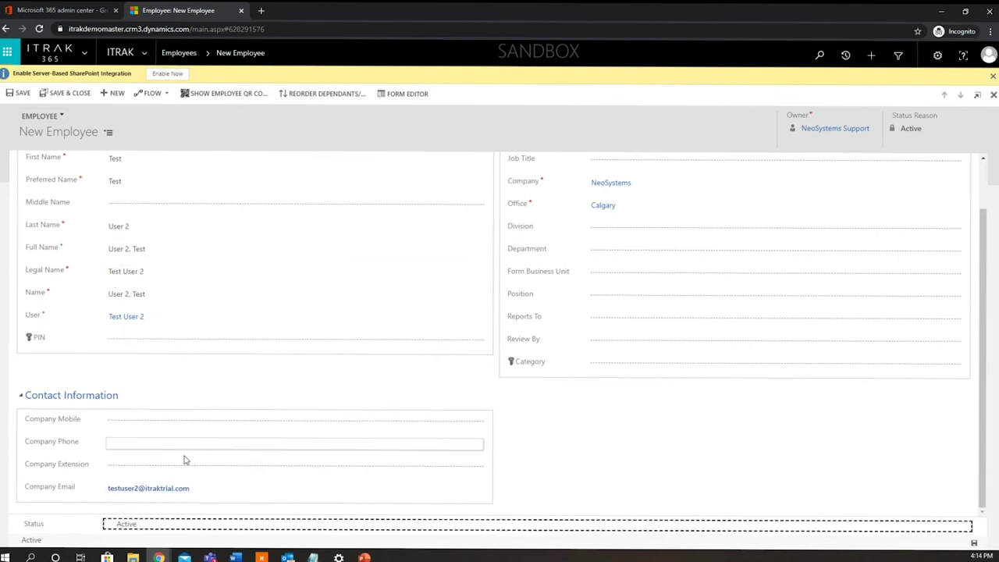
{"action": "left_click", "coordinate": [614, 435]}
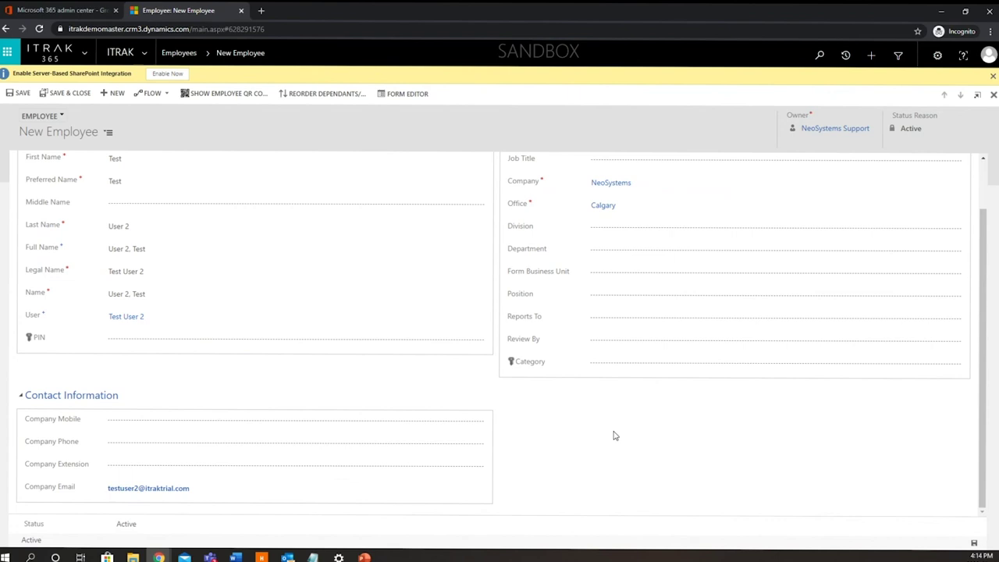
{"action": "left_click", "coordinate": [205, 467]}
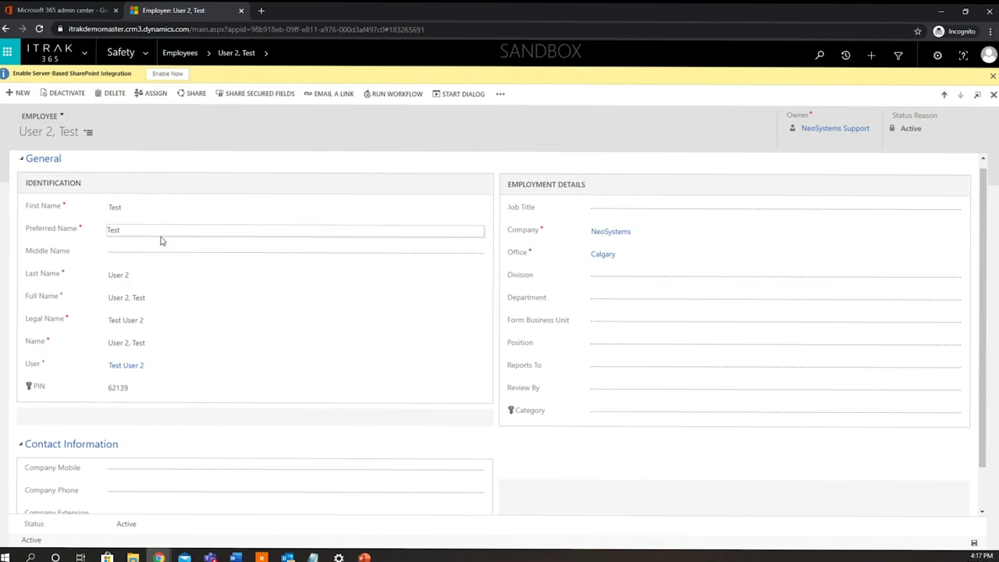
- Scroll down and back up through the saved User 2, Test employee record
{"action": "scroll", "coordinate": [177, 276], "scroll_direction": "down", "scroll_amount": 1}
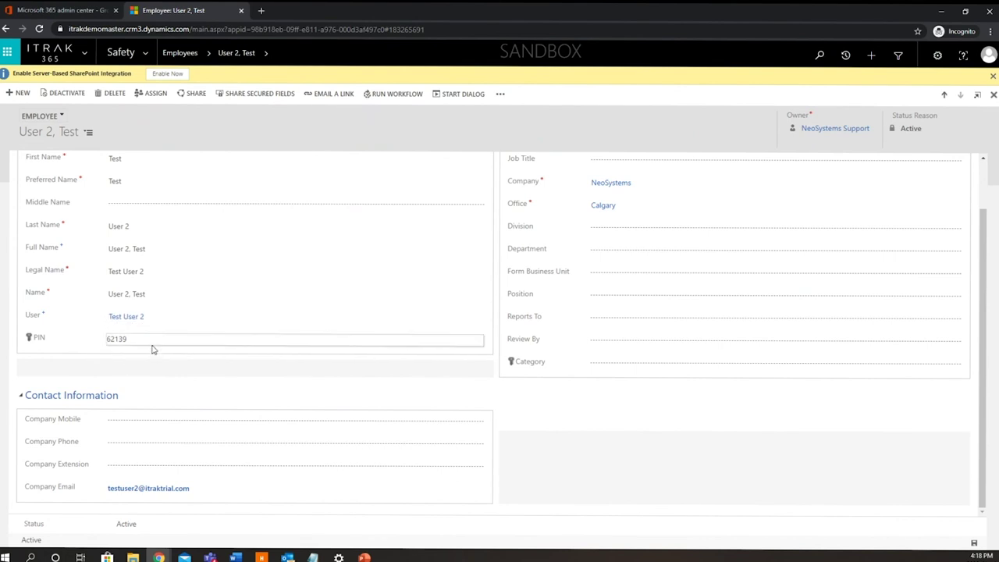
{"action": "scroll", "coordinate": [190, 341], "scroll_direction": "up", "scroll_amount": 1}
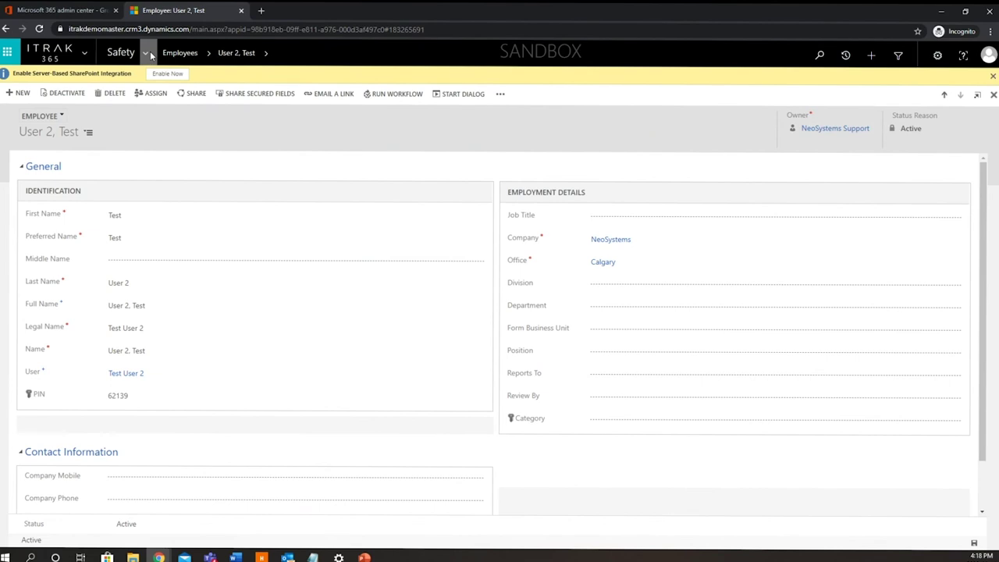
- From the area menu, switch to Settings and open the Active User Options - Admin list
{"action": "left_click", "coordinate": [147, 53]}
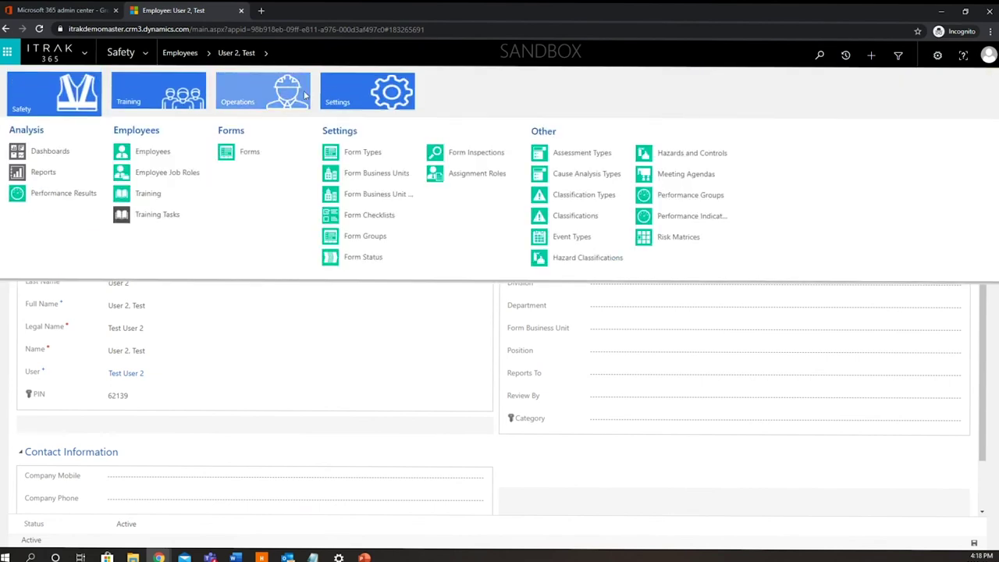
{"action": "left_click", "coordinate": [353, 101]}
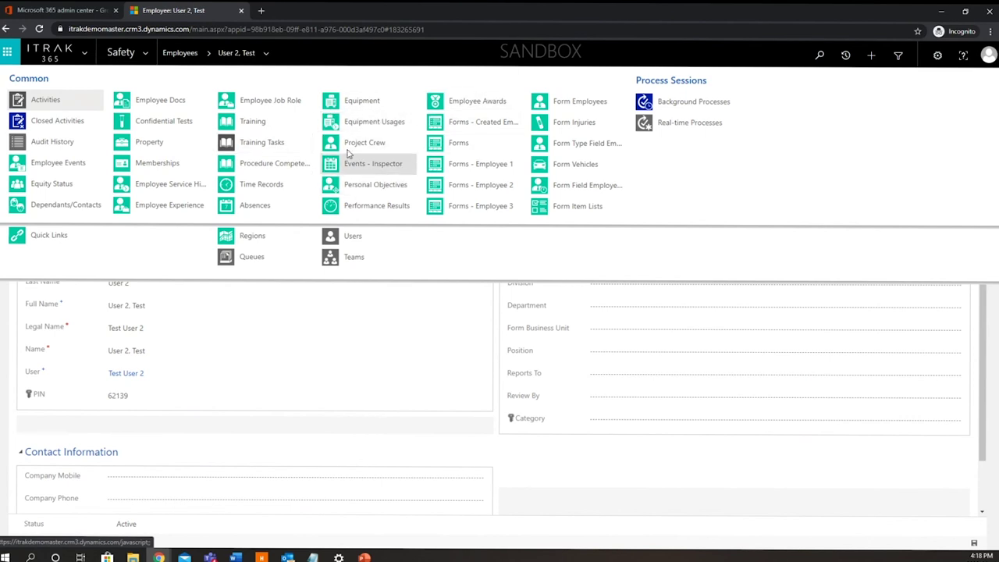
{"action": "left_click", "coordinate": [208, 53]}
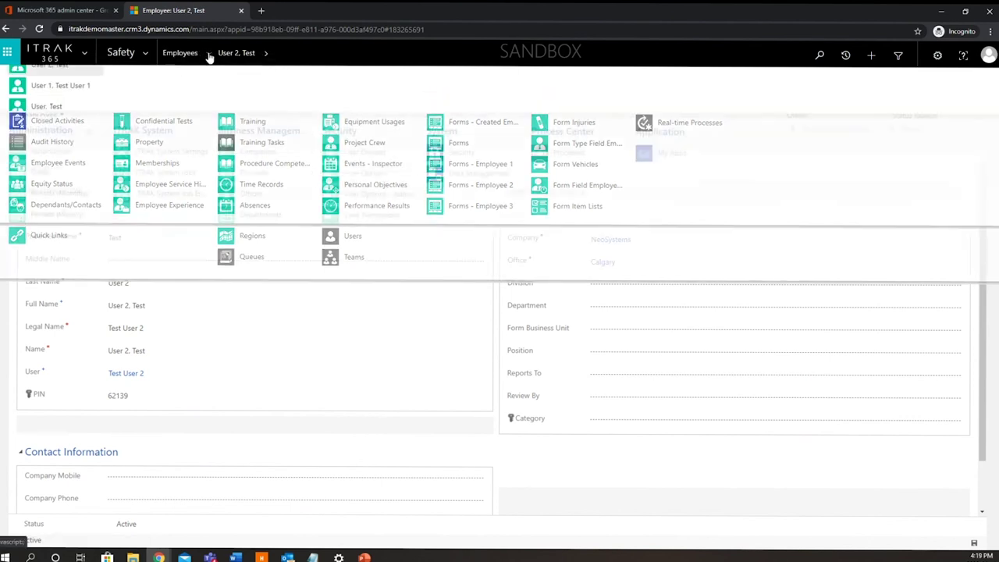
{"action": "left_click", "coordinate": [150, 52]}
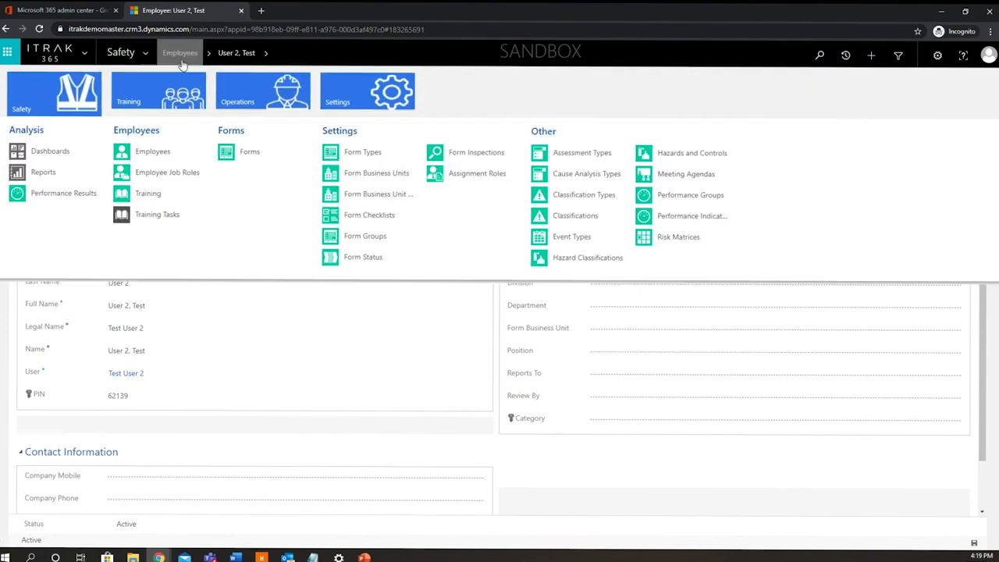
{"action": "left_click", "coordinate": [370, 109]}
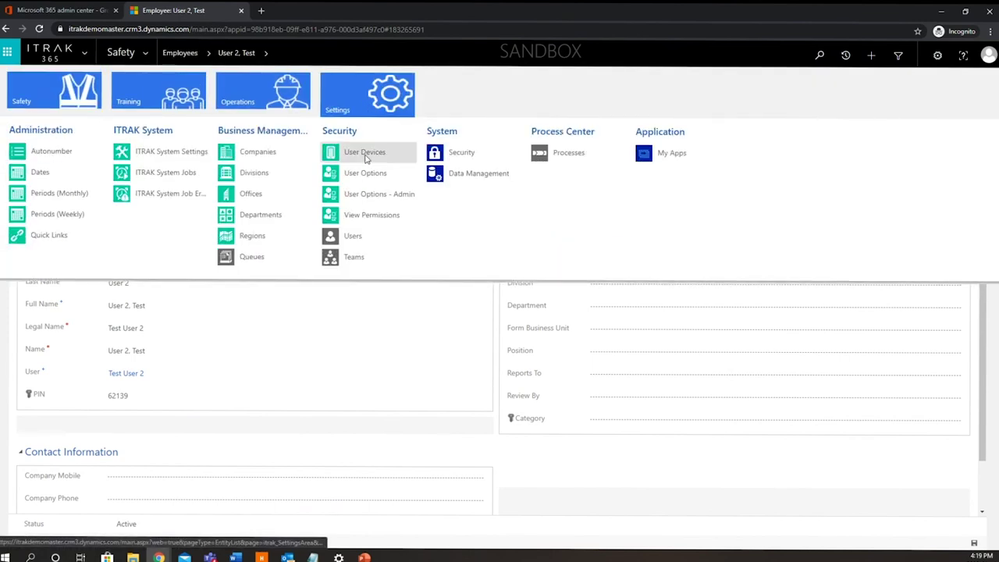
{"action": "left_click", "coordinate": [392, 195]}
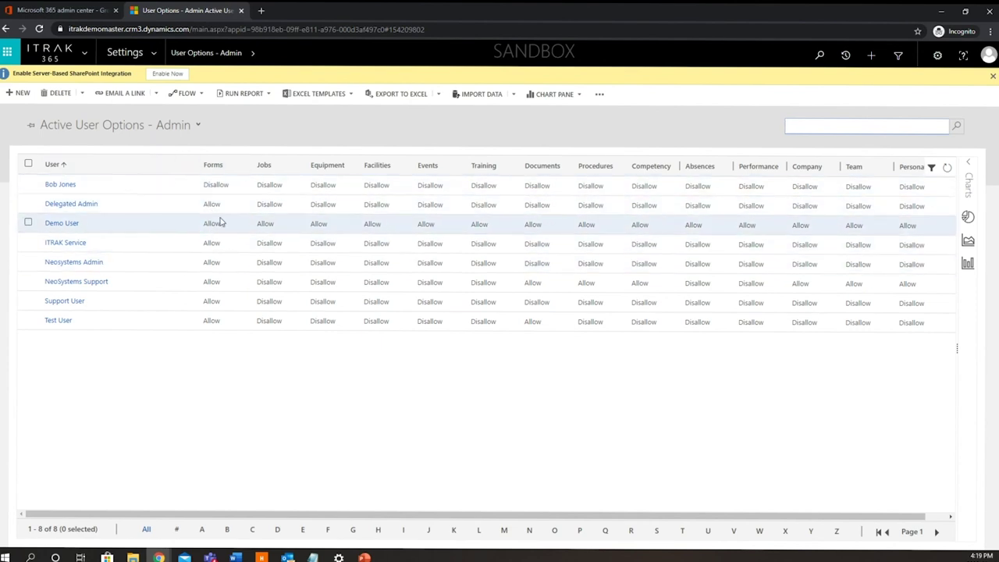
- Create a new User Options - Admin record with User set to Test User 2, leaving User Company empty
{"action": "left_click", "coordinate": [22, 93]}
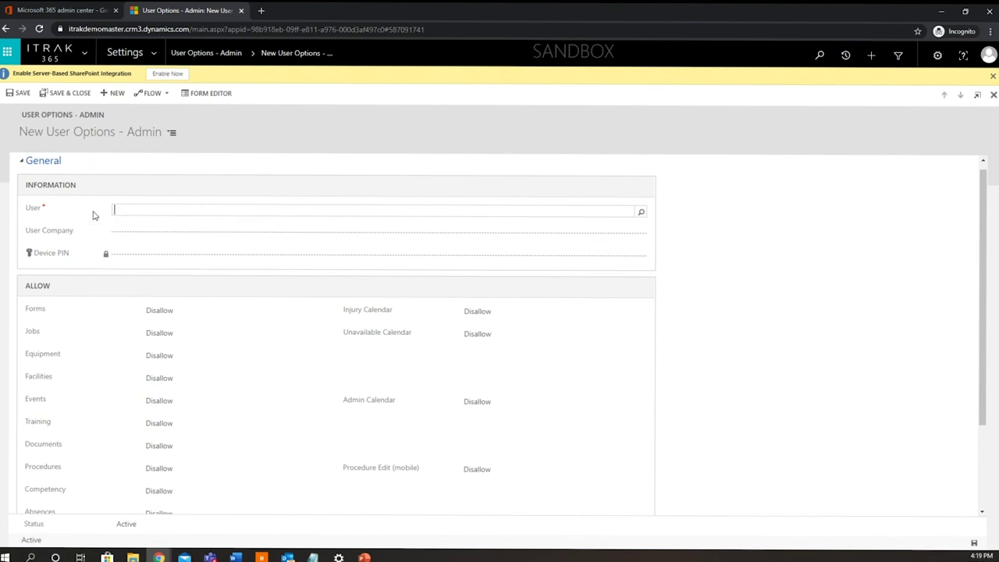
{"action": "type", "text": "Test User 2"}
{"action": "left_click", "coordinate": [161, 235]}
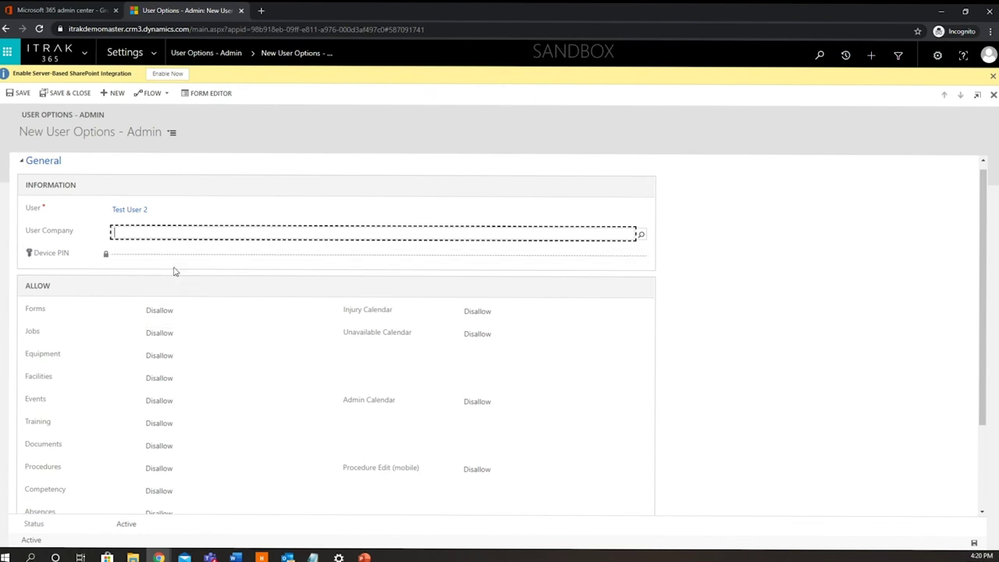
{"action": "left_click", "coordinate": [687, 329]}
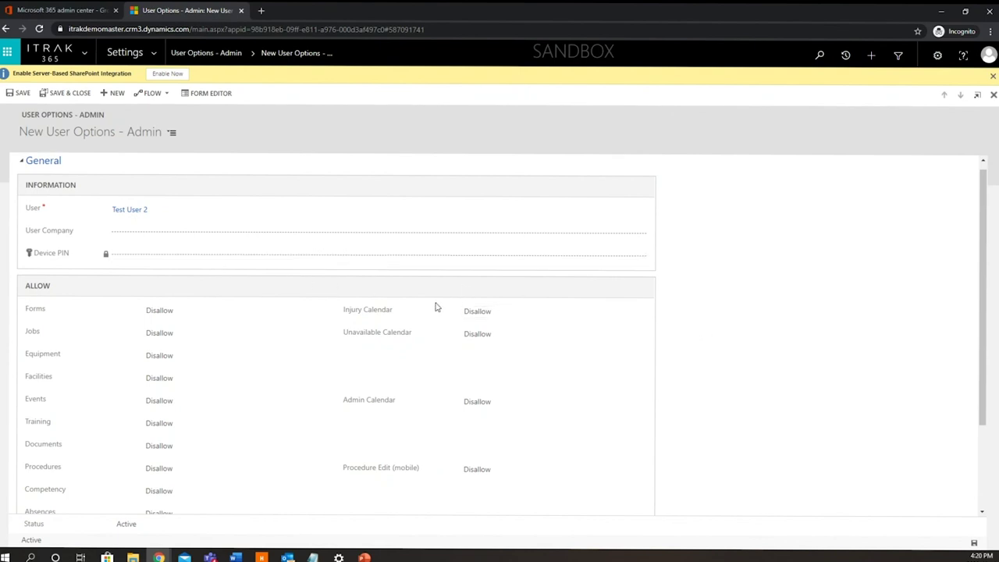
- In the ALLOW section, switch Forms from Disallow to Allow, leaving other modules Disallow
{"action": "scroll", "coordinate": [677, 340], "scroll_direction": "down", "scroll_amount": 1}
{"action": "scroll", "coordinate": [678, 341], "scroll_direction": "down", "scroll_amount": 2}
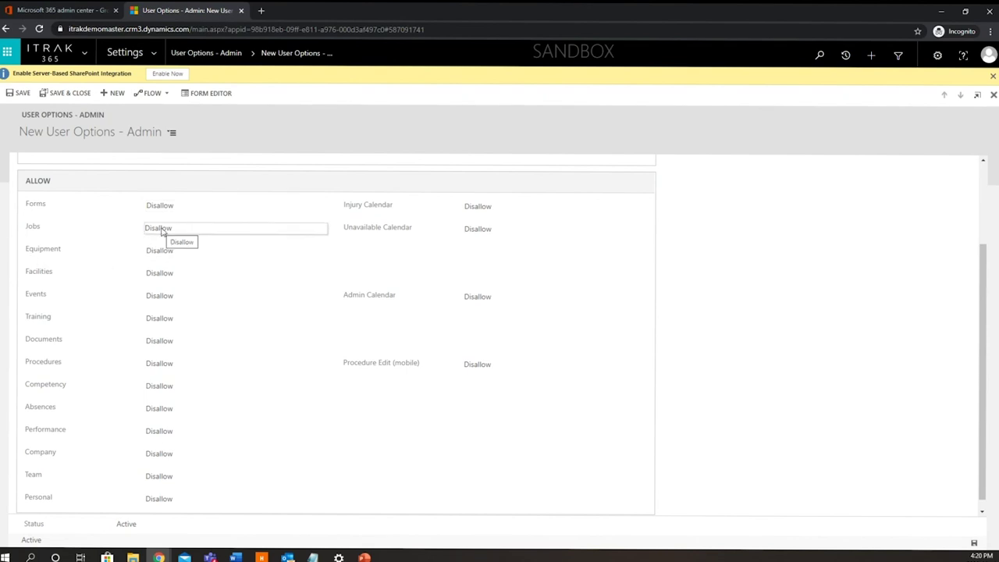
{"action": "left_click", "coordinate": [217, 212]}
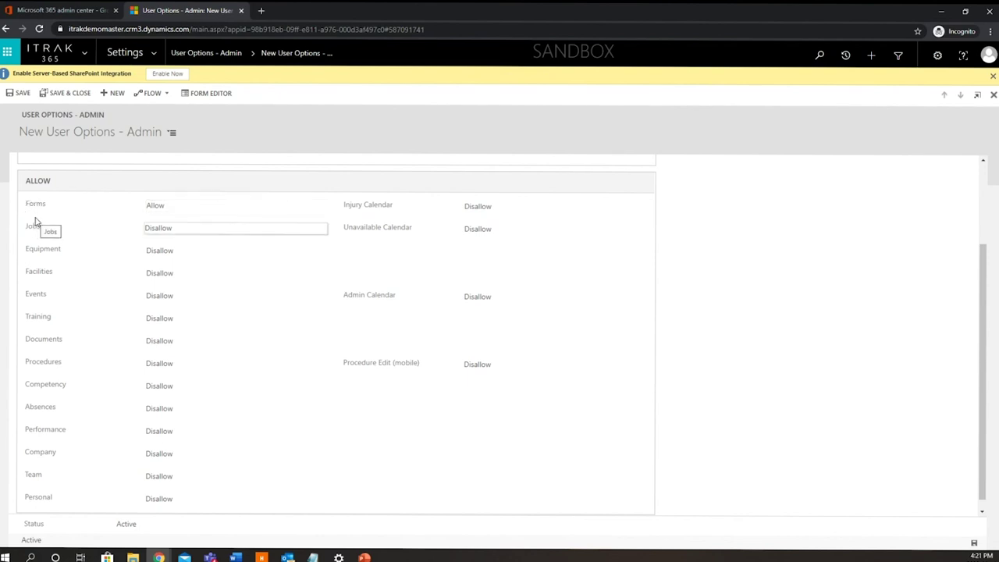
{"action": "scroll", "coordinate": [127, 308], "scroll_direction": "down", "scroll_amount": 1}
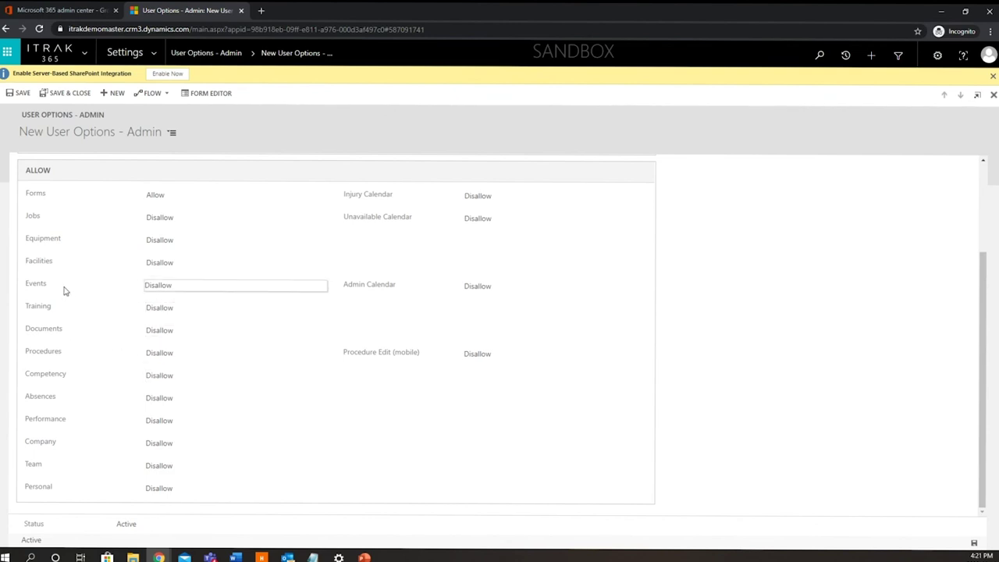
{"action": "scroll", "coordinate": [69, 269], "scroll_direction": "up", "scroll_amount": 3}
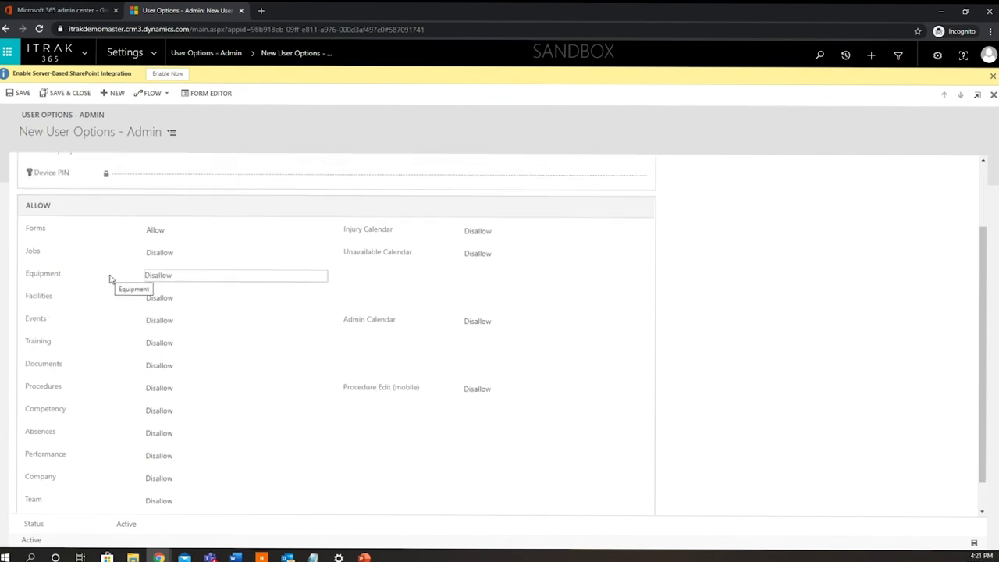
{"action": "scroll", "coordinate": [127, 281], "scroll_direction": "up", "scroll_amount": 6}
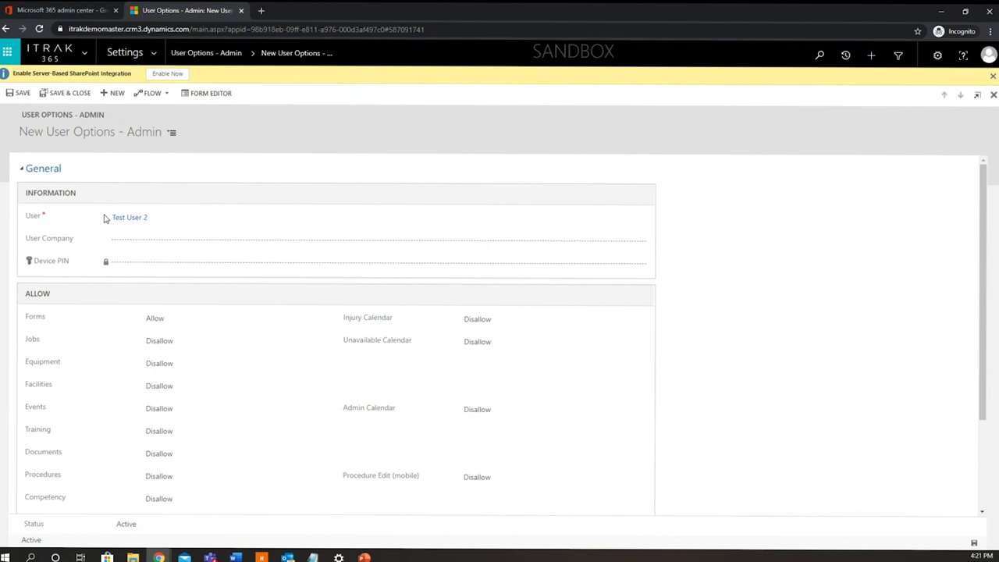
- Save and close the Test User 2 options record, then switch to the Dynamics 365 app
{"action": "left_click", "coordinate": [68, 92]}
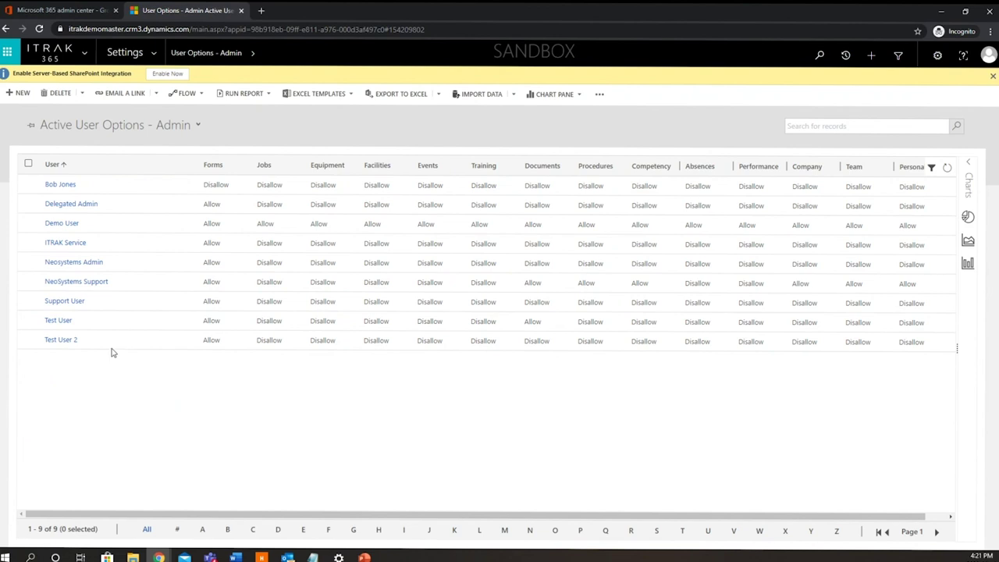
{"action": "left_click", "coordinate": [154, 53]}
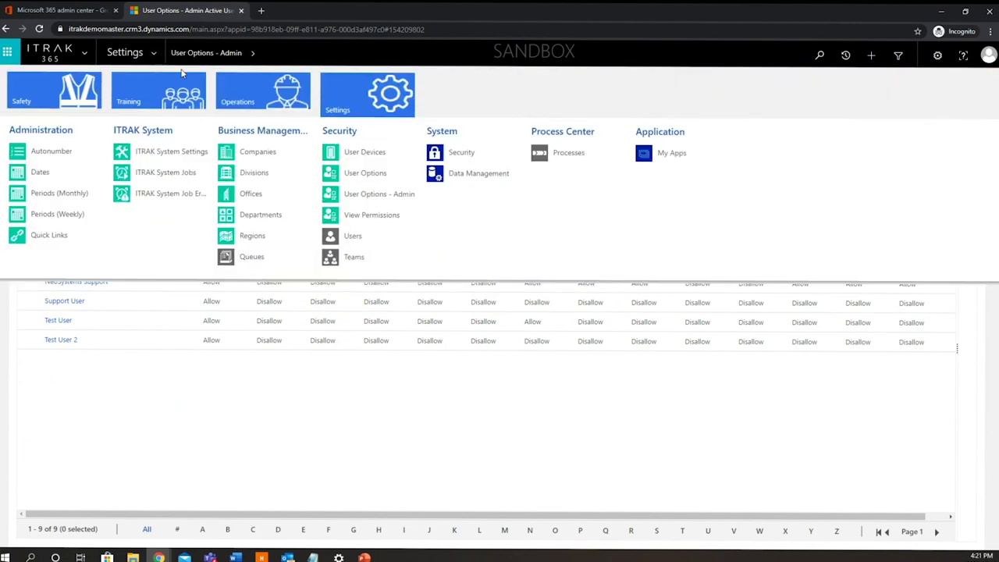
{"action": "left_click", "coordinate": [88, 53]}
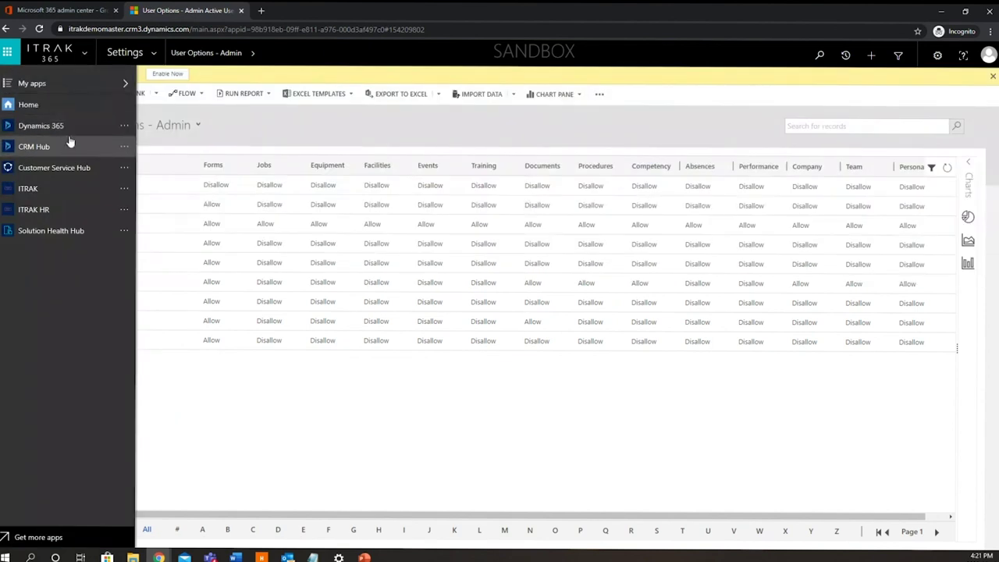
{"action": "left_click", "coordinate": [74, 136]}
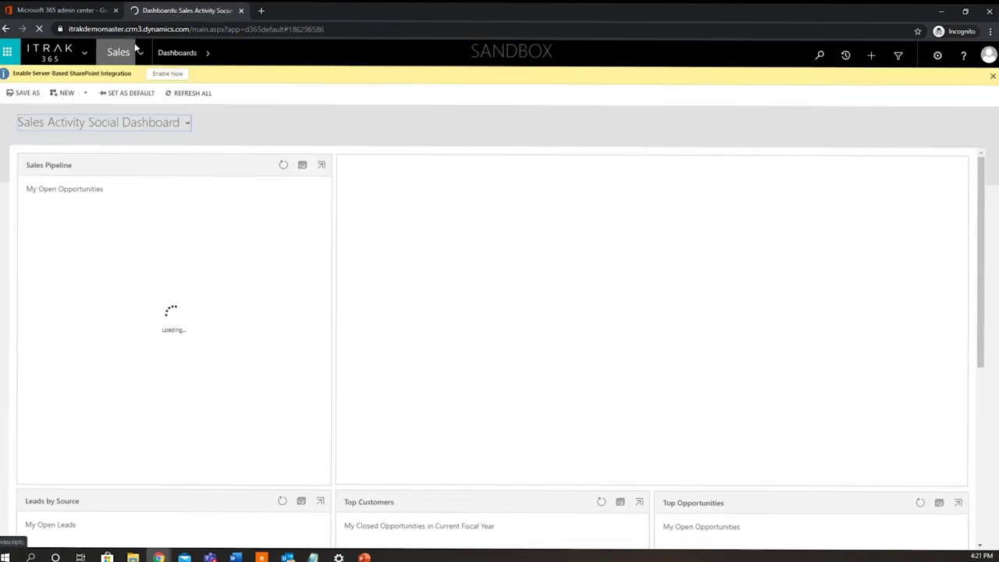
- Move from the Sales area to Settings and open the Security page
{"action": "left_click", "coordinate": [141, 53]}
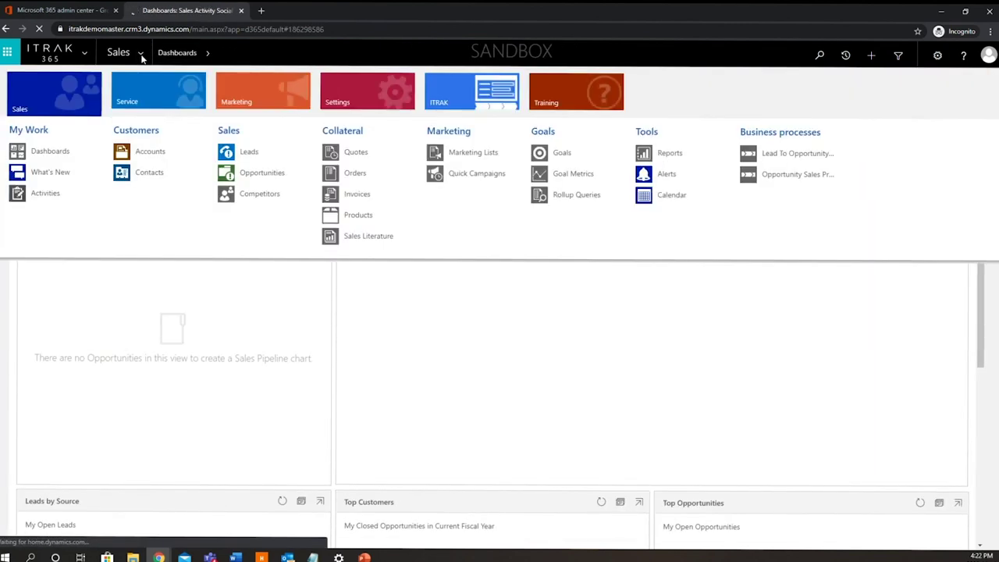
{"action": "left_click", "coordinate": [352, 102]}
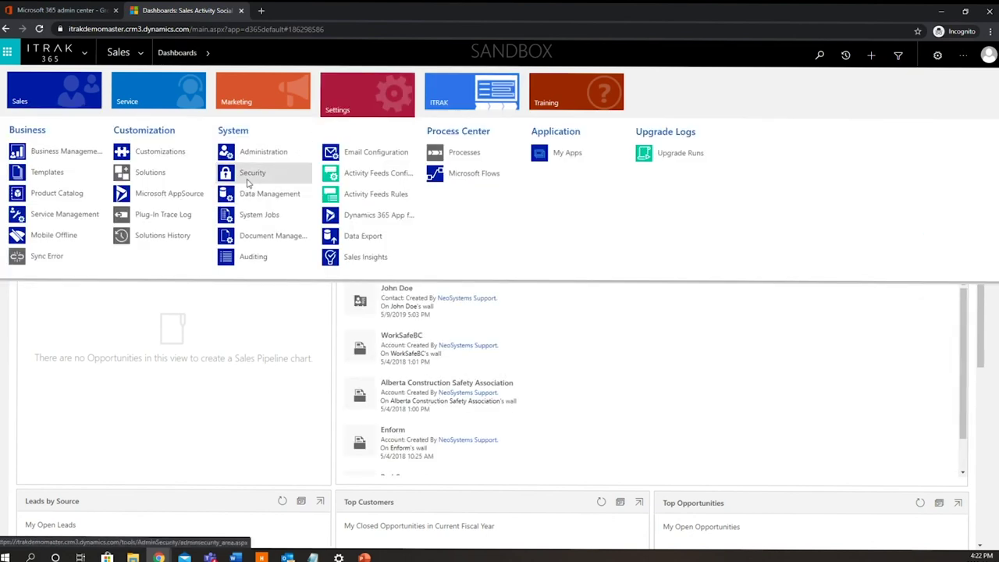
{"action": "left_click", "coordinate": [248, 178]}
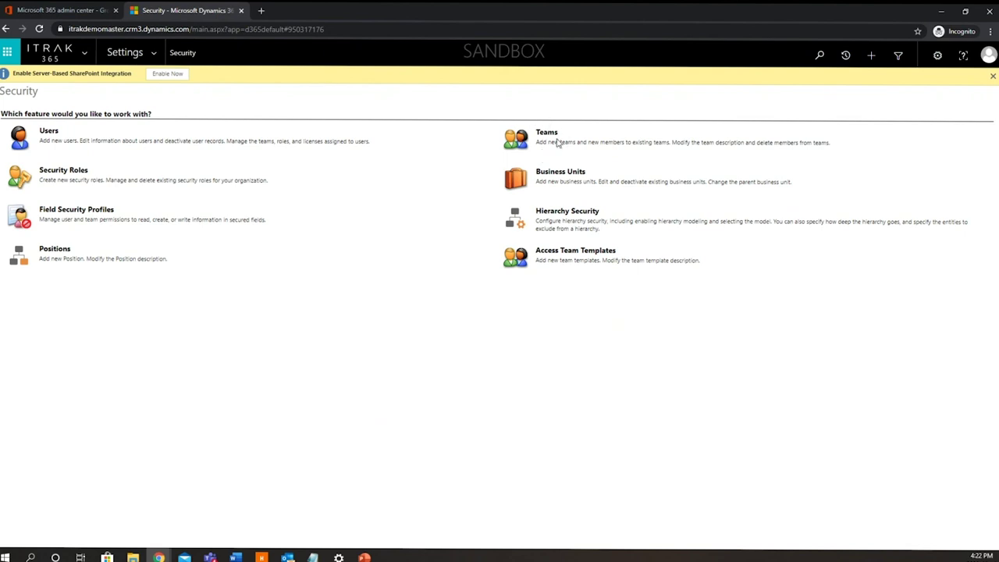
- Open Test User 2's user record from the Enabled Users list
{"action": "left_click", "coordinate": [50, 133]}
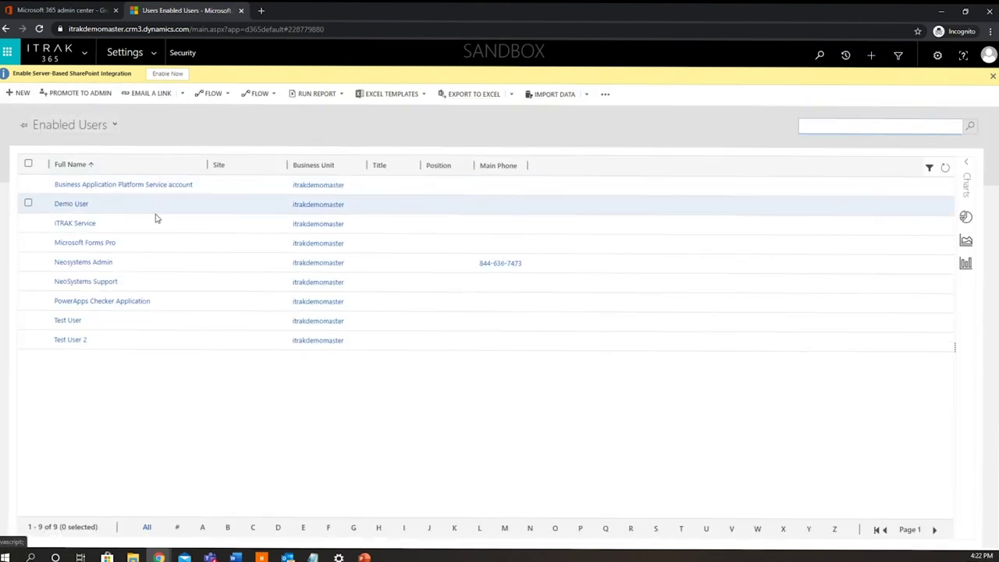
{"action": "left_click", "coordinate": [81, 342]}
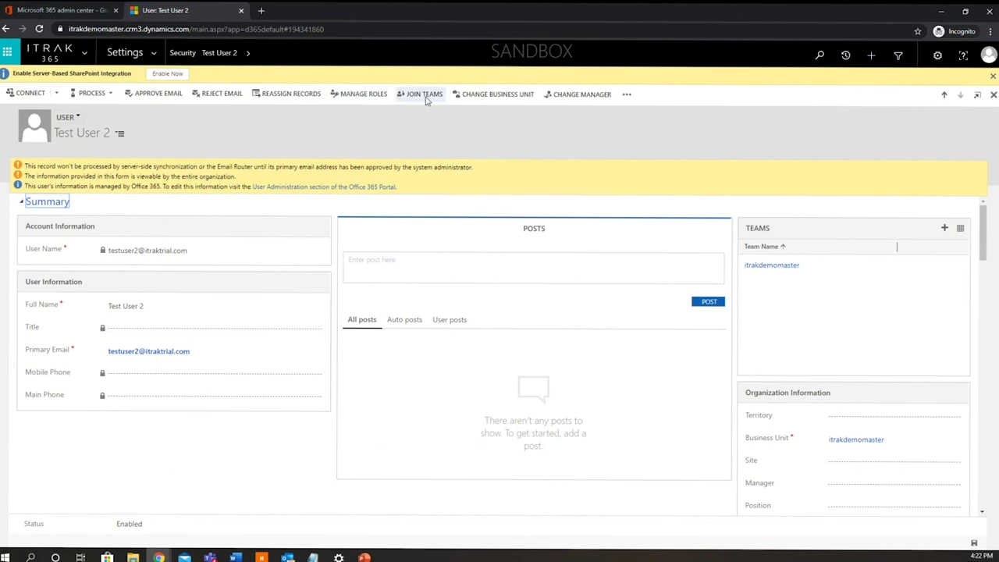
{"action": "mouse_move", "coordinate": [426, 99]}
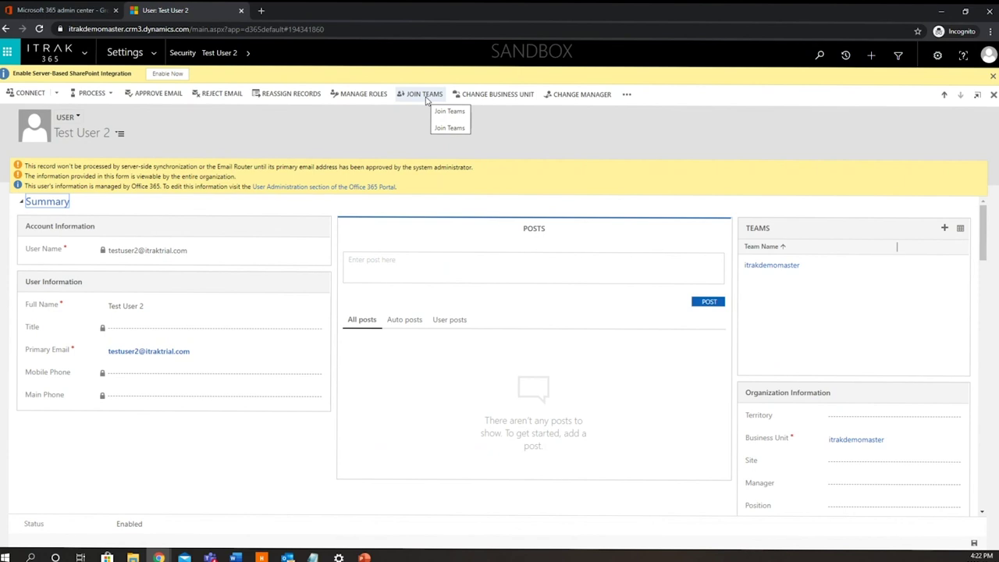
- Open Manage User Roles for Test User 2 and scroll down to the ITRAK User roles
{"action": "left_click", "coordinate": [366, 96]}
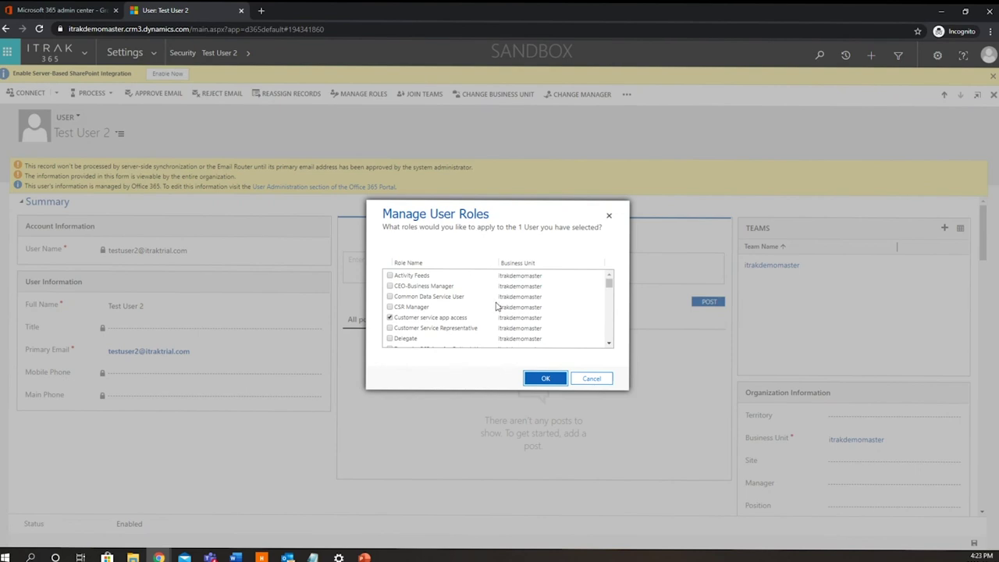
{"action": "scroll", "coordinate": [495, 307], "scroll_direction": "down", "scroll_amount": 1}
{"action": "scroll", "coordinate": [495, 307], "scroll_direction": "down", "scroll_amount": 10}
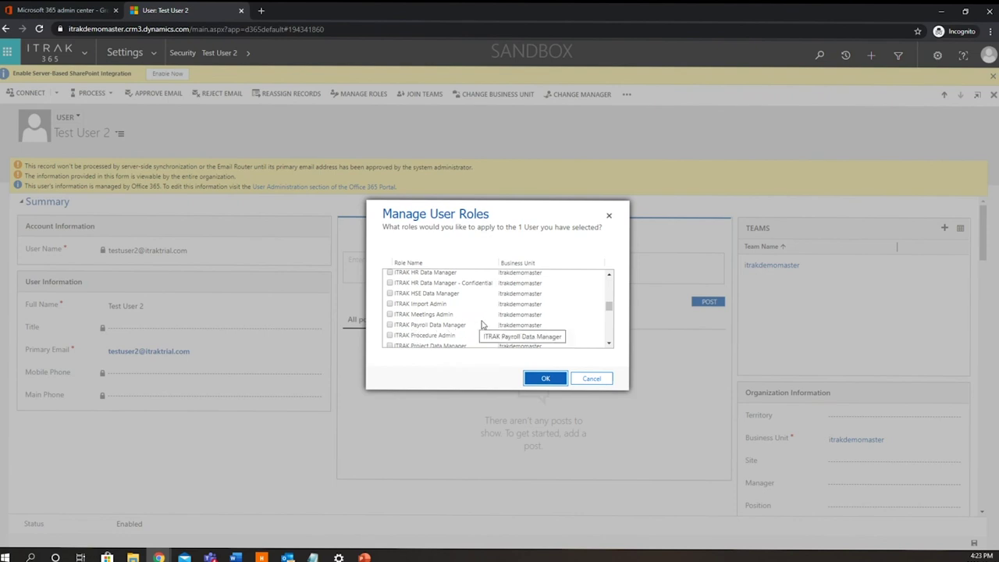
{"action": "scroll", "coordinate": [484, 324], "scroll_direction": "down", "scroll_amount": 1}
{"action": "scroll", "coordinate": [484, 324], "scroll_direction": "down", "scroll_amount": 3}
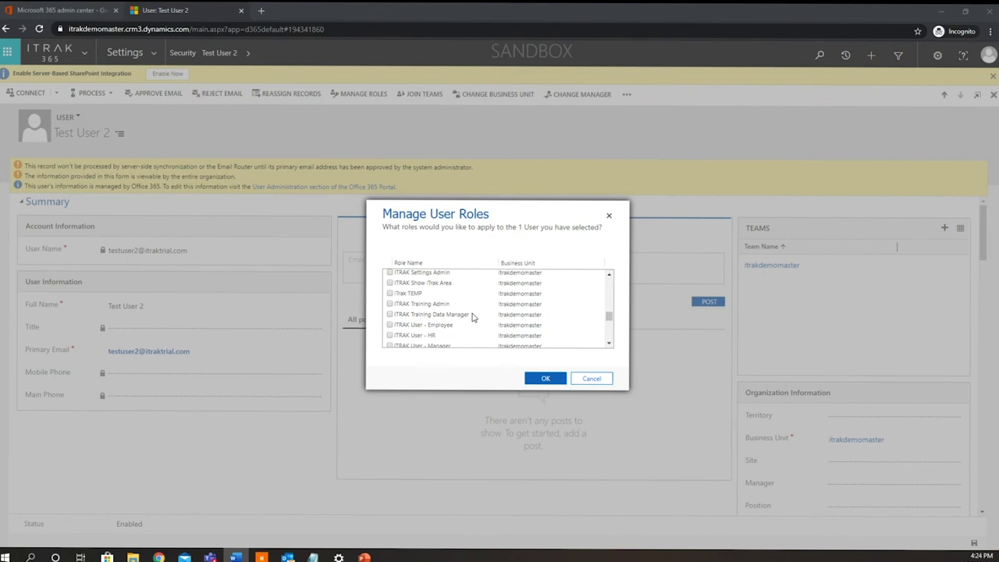
- Tick the ITRAK User - Employee role in Manage User Roles and confirm with OK
{"action": "scroll", "coordinate": [546, 314], "scroll_direction": "down", "scroll_amount": 1}
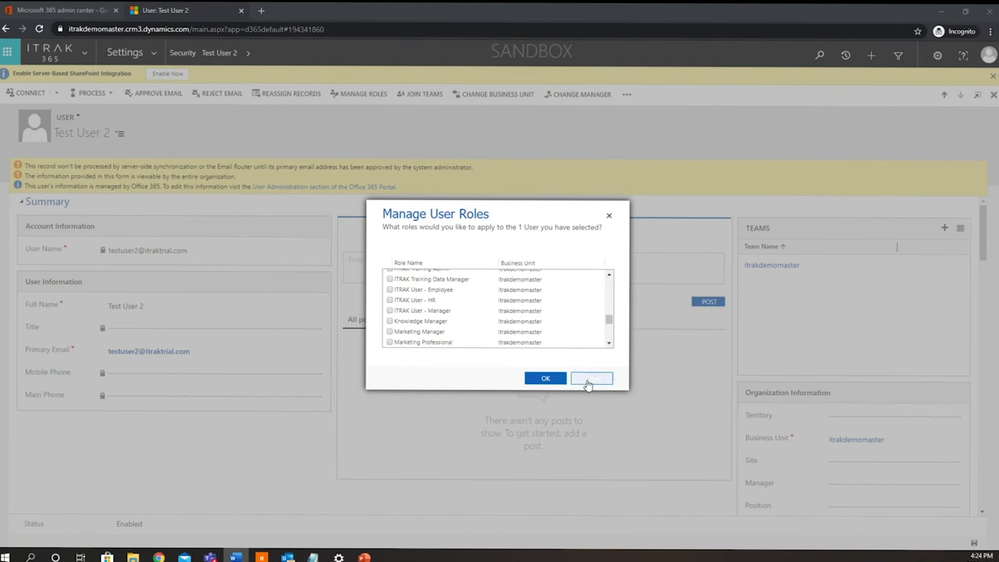
{"action": "left_click", "coordinate": [389, 291]}
{"action": "left_click", "coordinate": [390, 291]}
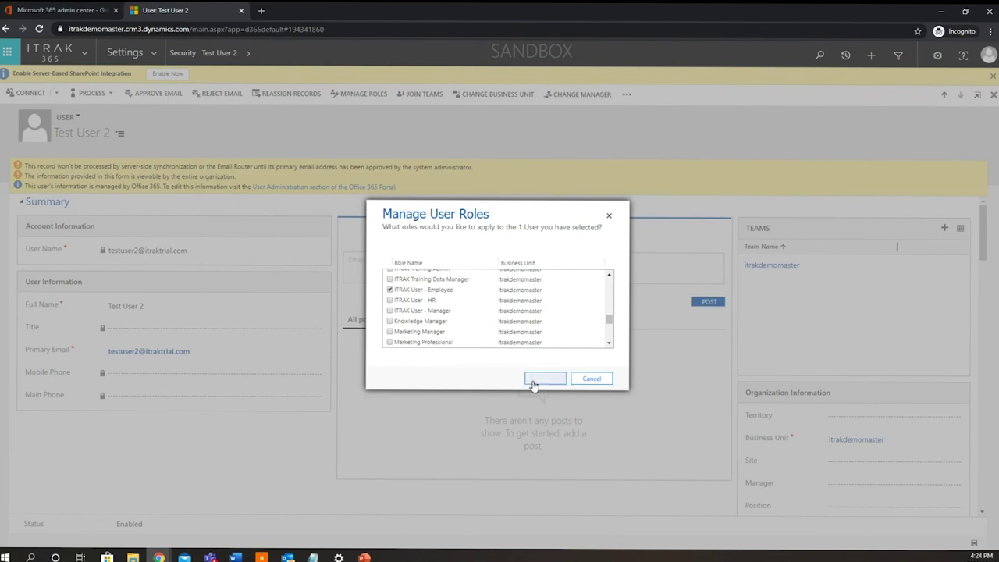
{"action": "left_click", "coordinate": [544, 385]}
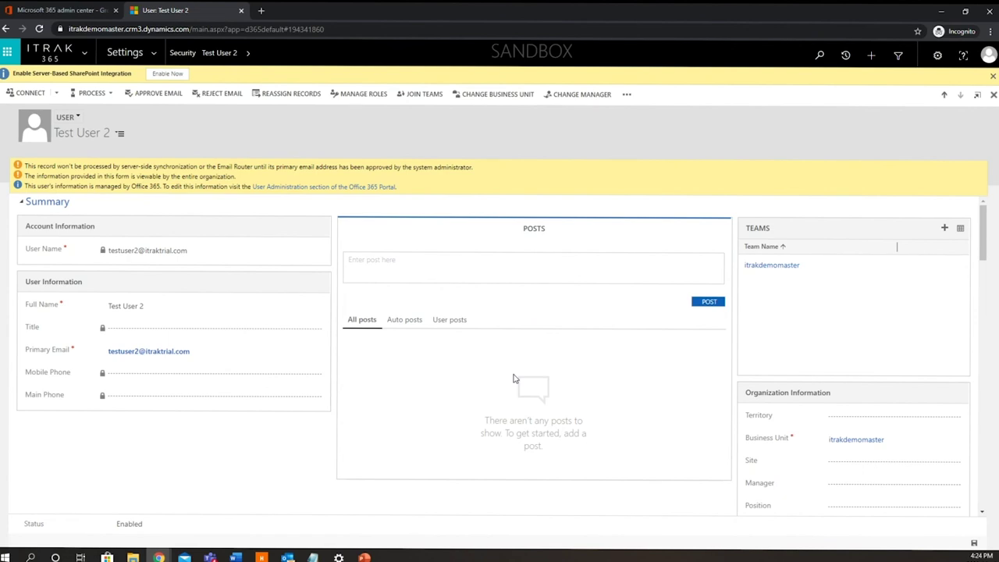
{"action": "left_click", "coordinate": [425, 94]}
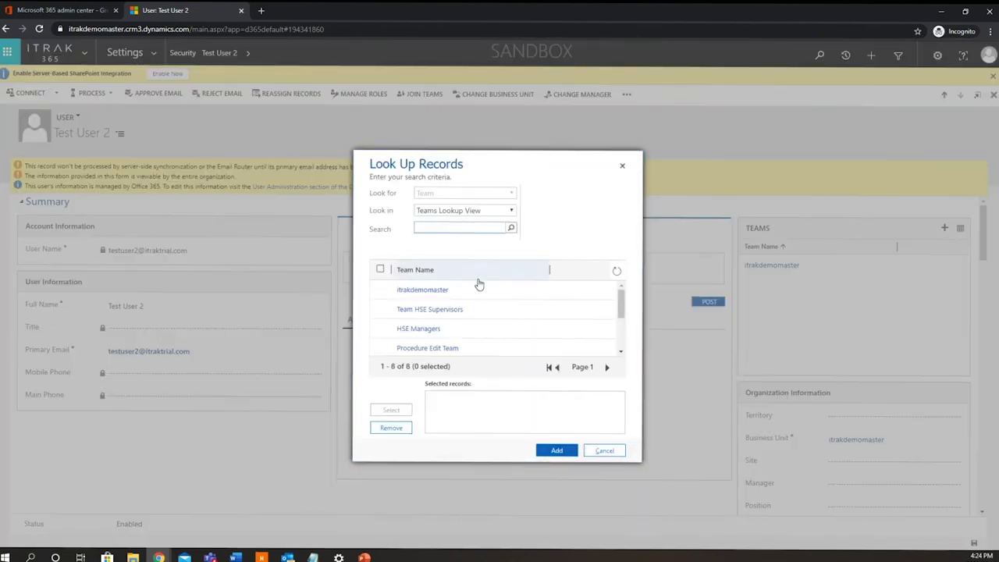
{"action": "scroll", "coordinate": [517, 312], "scroll_direction": "down", "scroll_amount": 1}
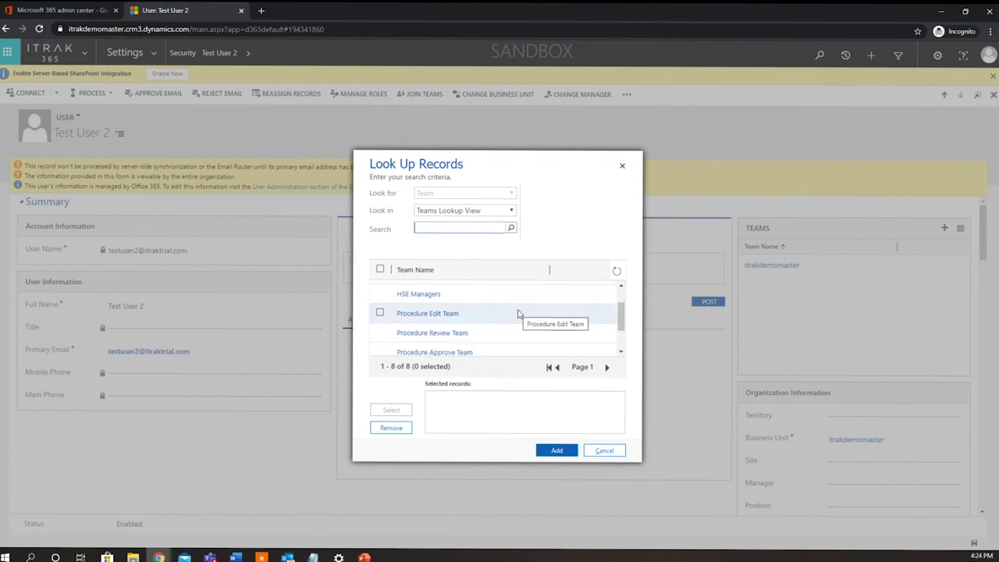
{"action": "scroll", "coordinate": [518, 313], "scroll_direction": "down", "scroll_amount": 2}
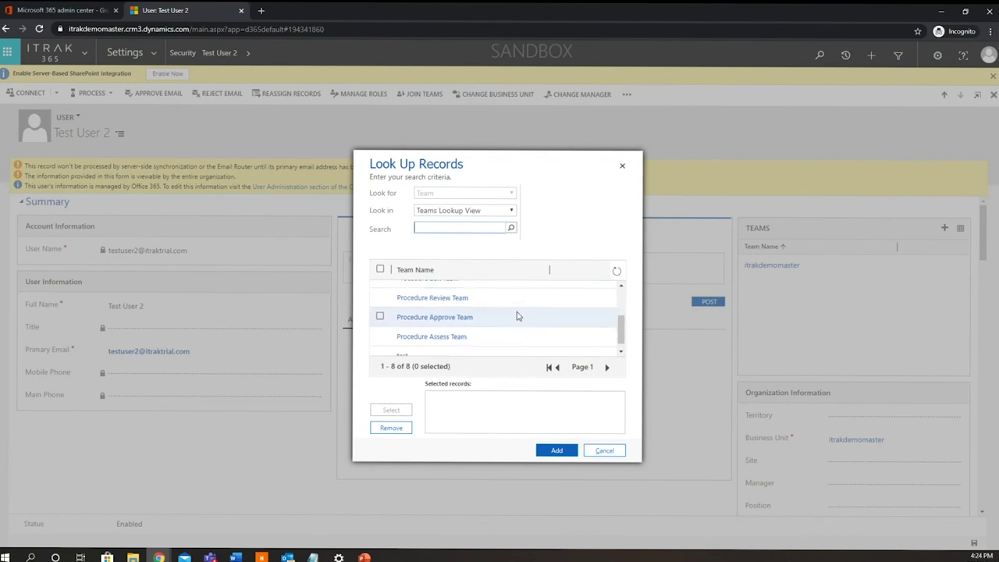
{"action": "scroll", "coordinate": [517, 318], "scroll_direction": "down", "scroll_amount": 1}
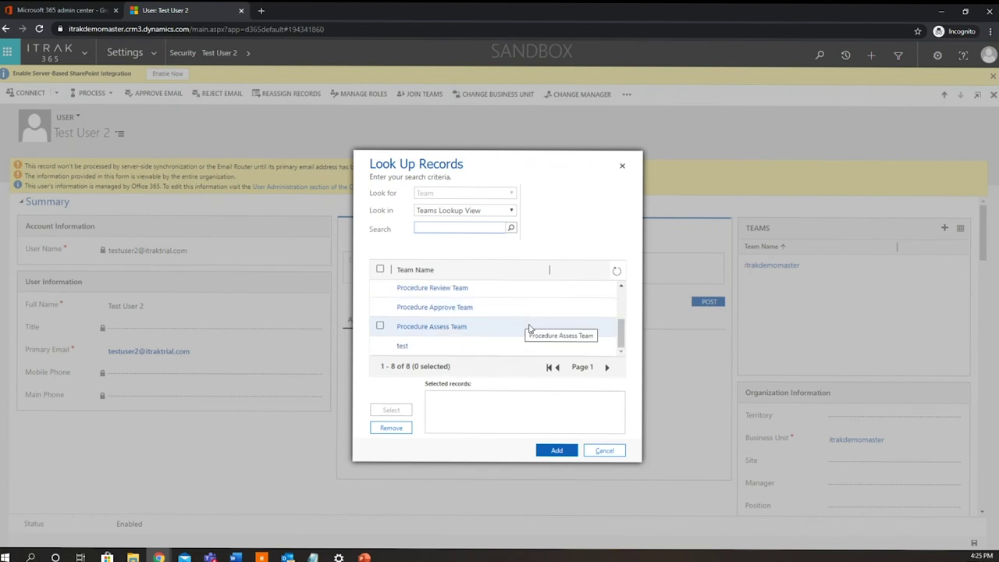
{"action": "scroll", "coordinate": [529, 328], "scroll_direction": "up", "scroll_amount": 1}
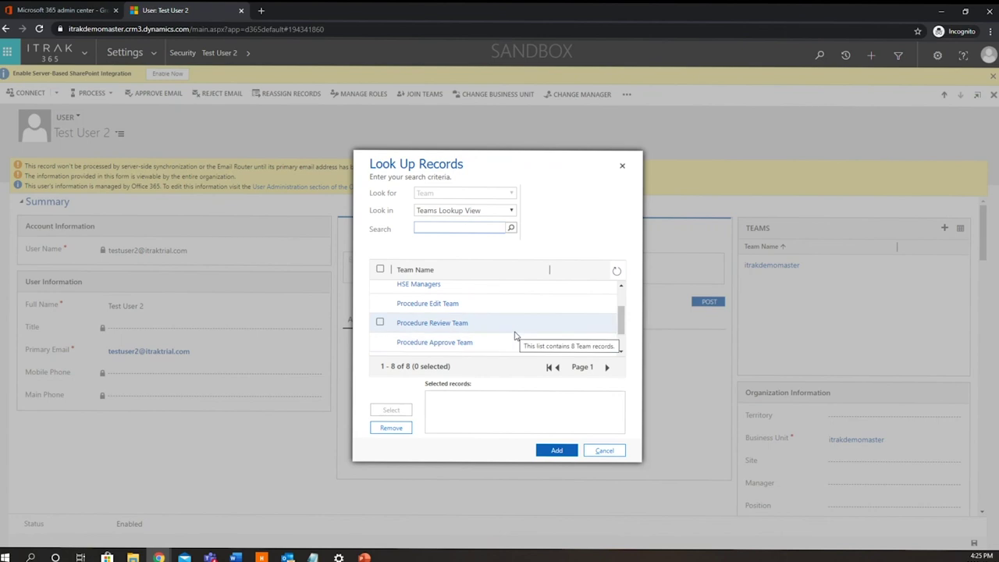
{"action": "scroll", "coordinate": [515, 334], "scroll_direction": "up", "scroll_amount": 2}
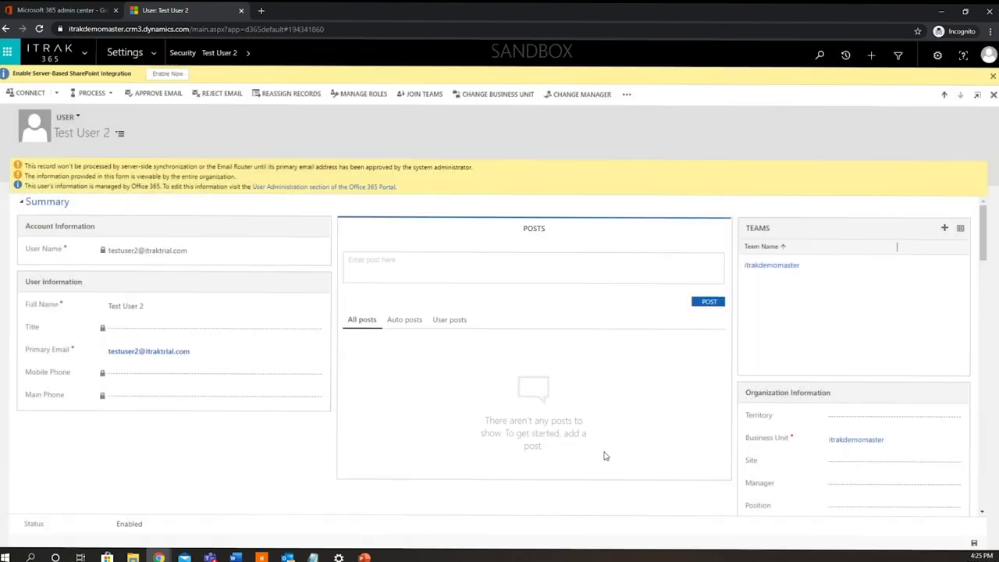
- Close the team lookup without adding teams and return to Settings' User Options - Admin list
{"action": "left_click", "coordinate": [604, 451]}
{"action": "left_click", "coordinate": [89, 53]}
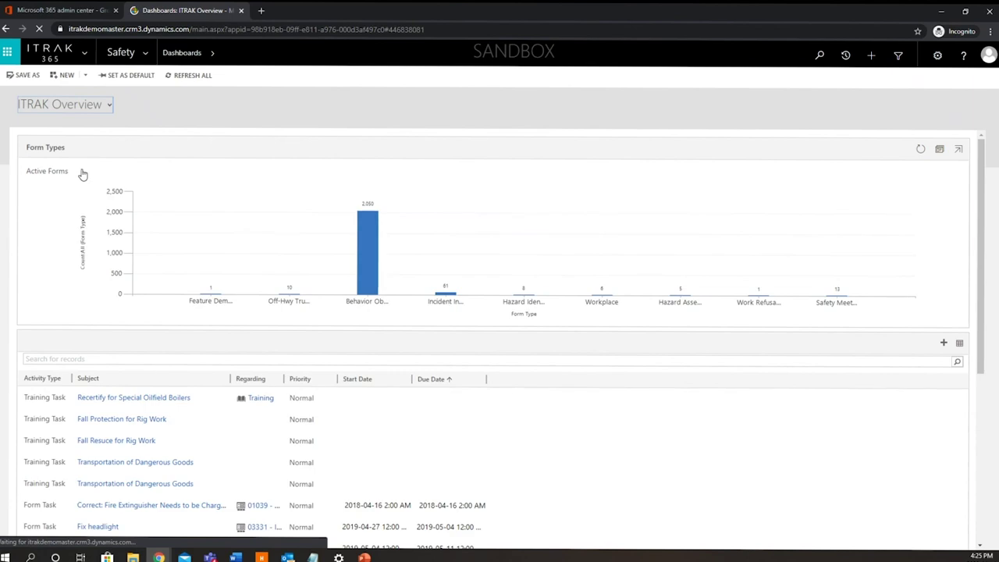
{"action": "left_click", "coordinate": [145, 53]}
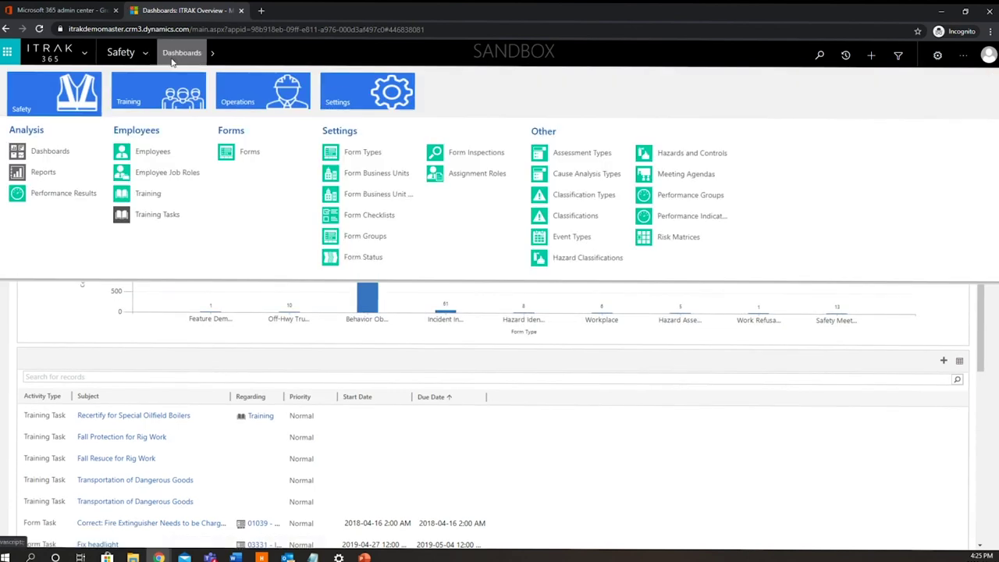
{"action": "left_click", "coordinate": [355, 97]}
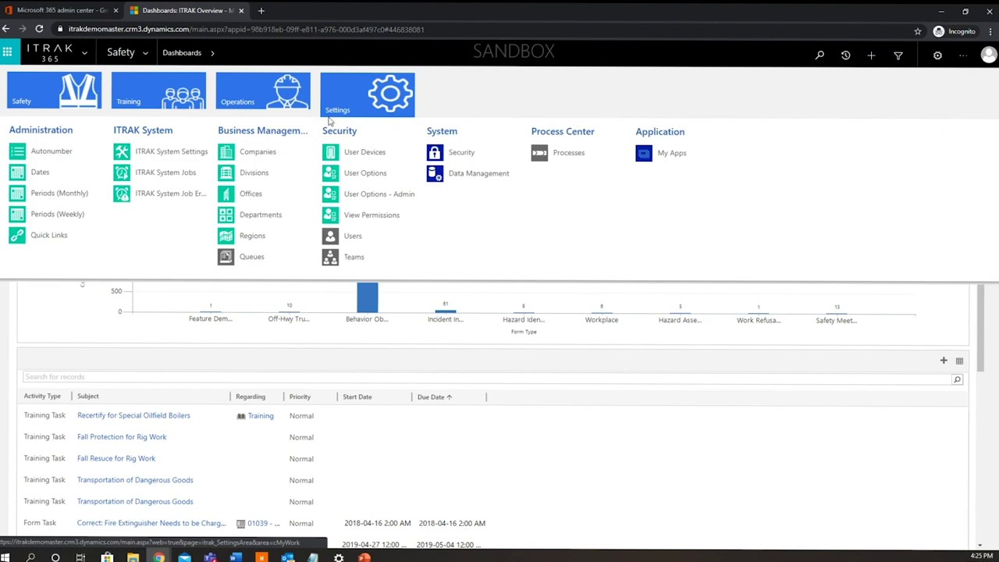
{"action": "left_click", "coordinate": [379, 195]}
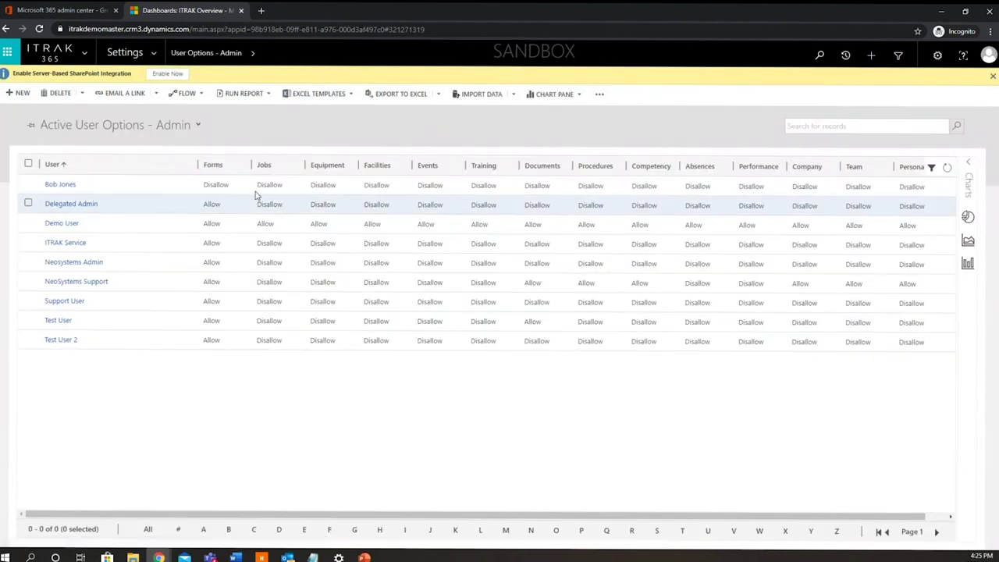
- Open Test User 2's record from the Active User Options - Admin list
{"action": "double_click", "coordinate": [100, 349]}
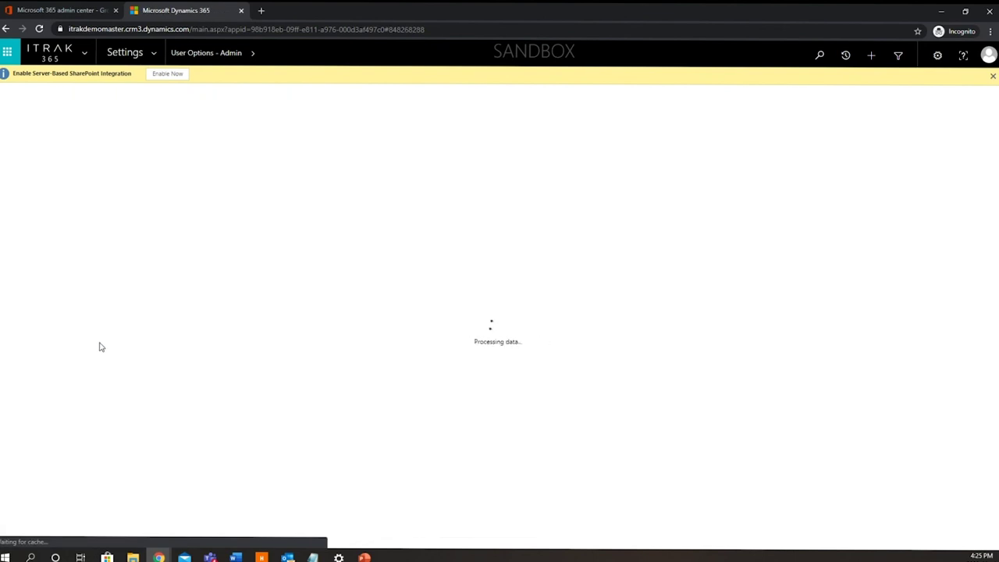